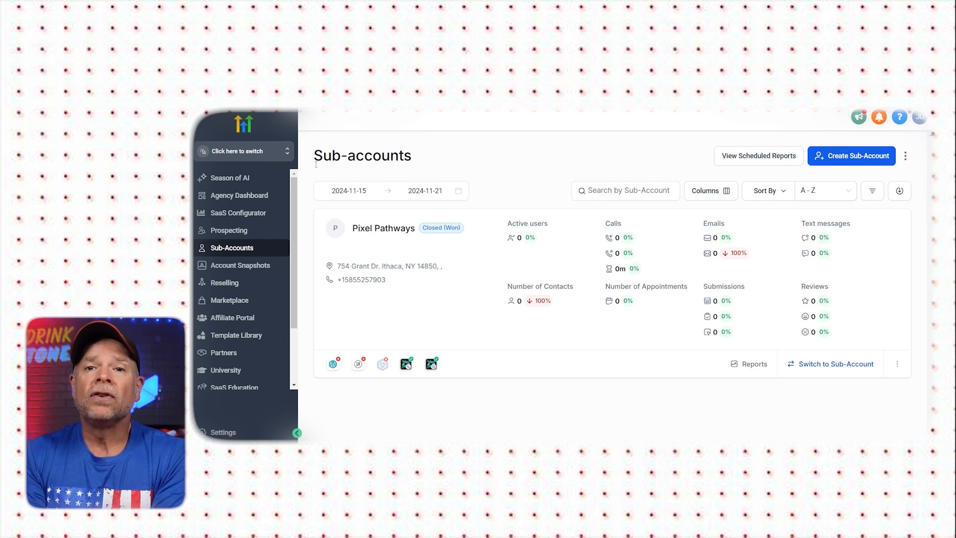
Switch to the Pixel Pathways sub-account and open the Stores page of its Sites area
click(263, 157)
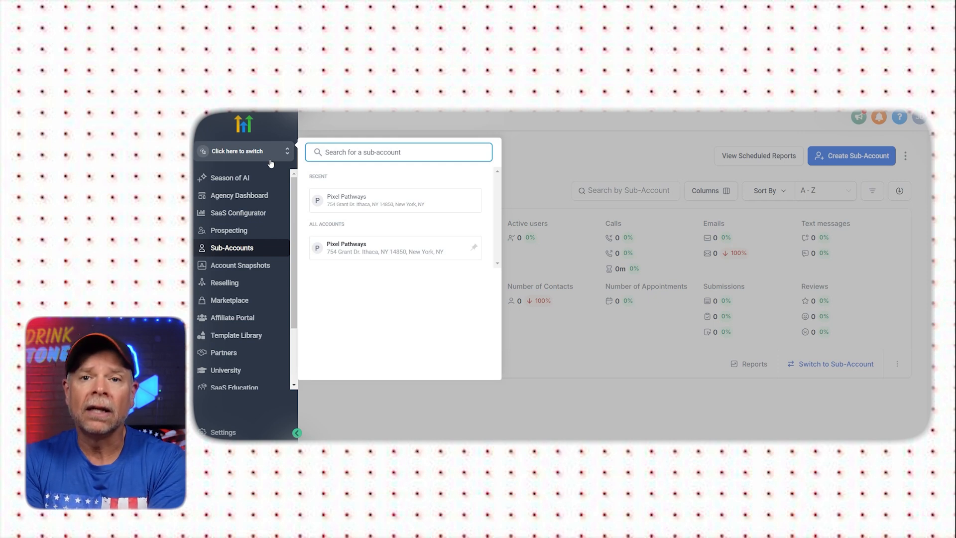
click(339, 249)
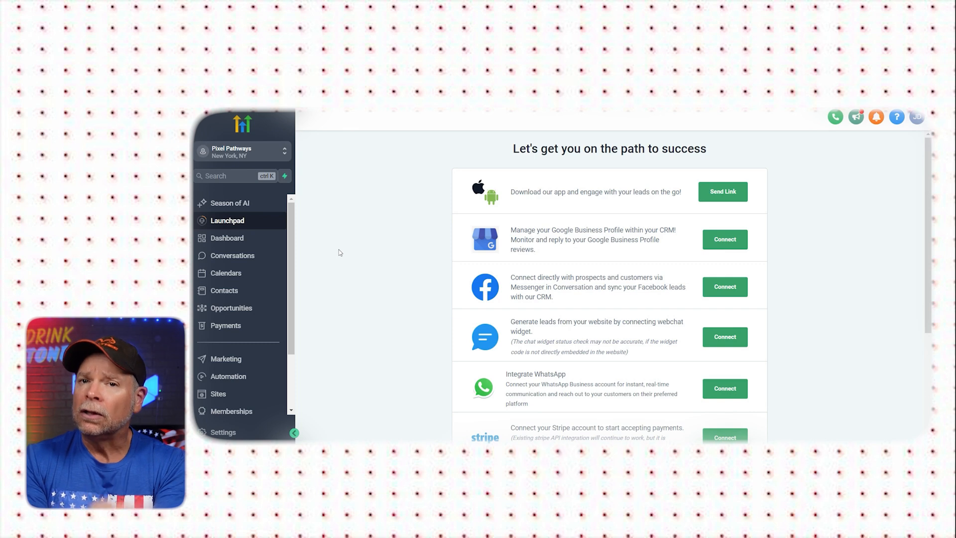
scroll(254, 259, down, 2)
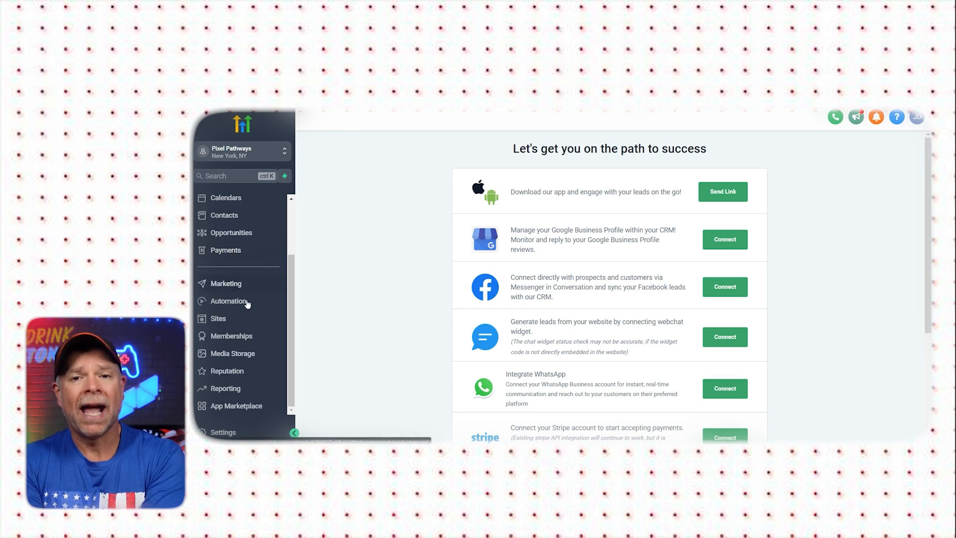
click(245, 318)
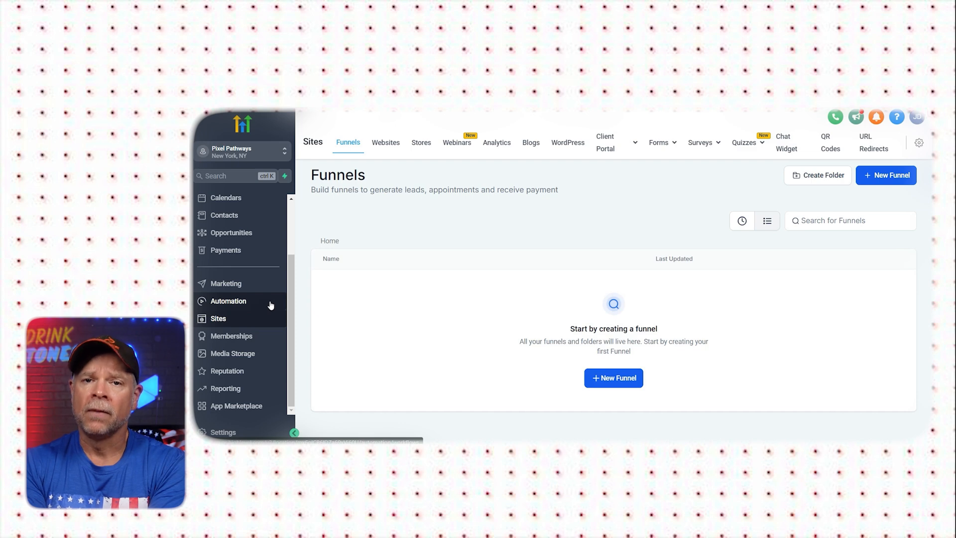
click(425, 145)
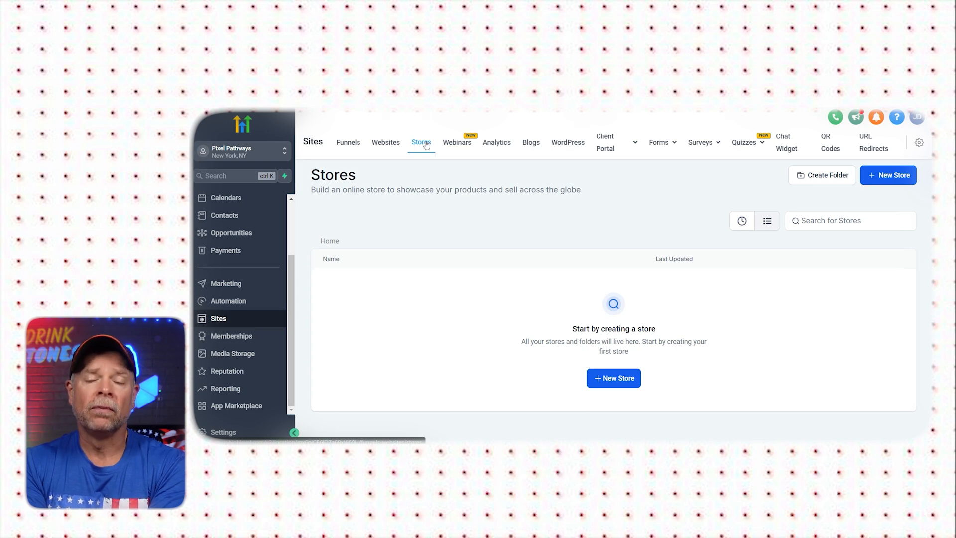
Create a new store from the Car Audio and Video Store template, searching the template library for "Audio and Video Store"
click(606, 383)
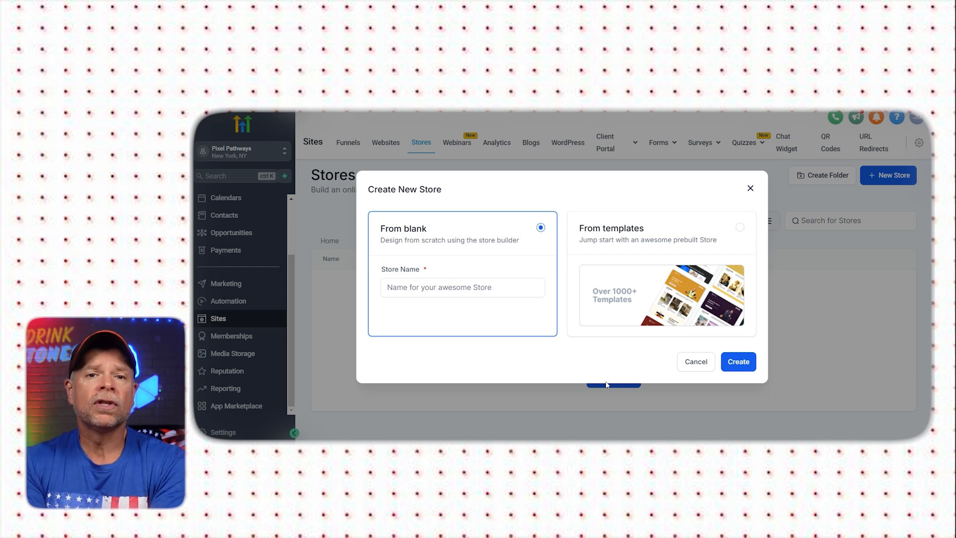
click(618, 301)
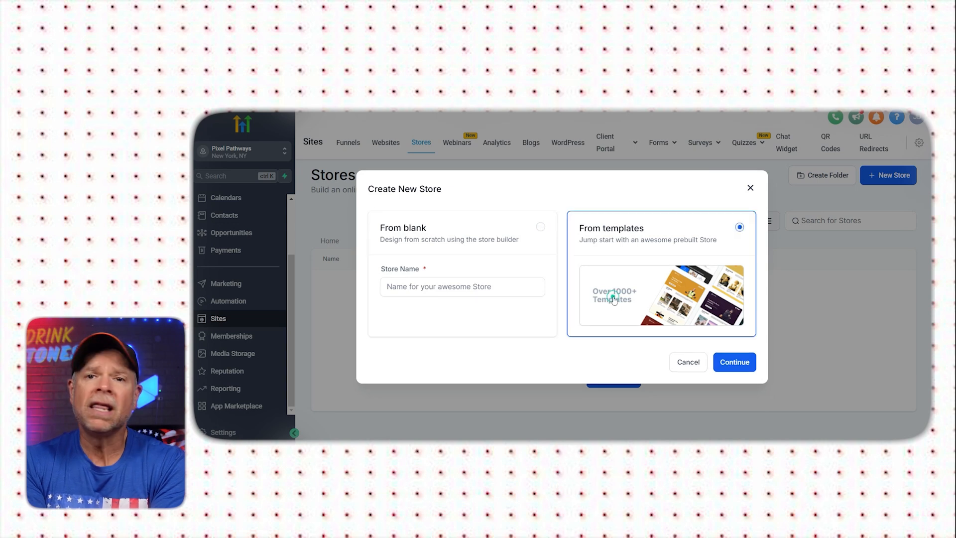
click(735, 364)
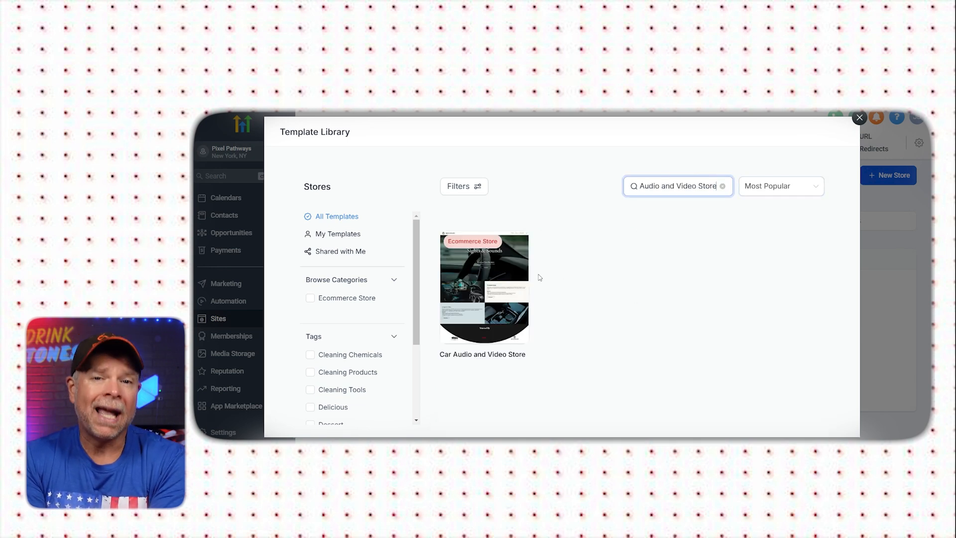
click(519, 245)
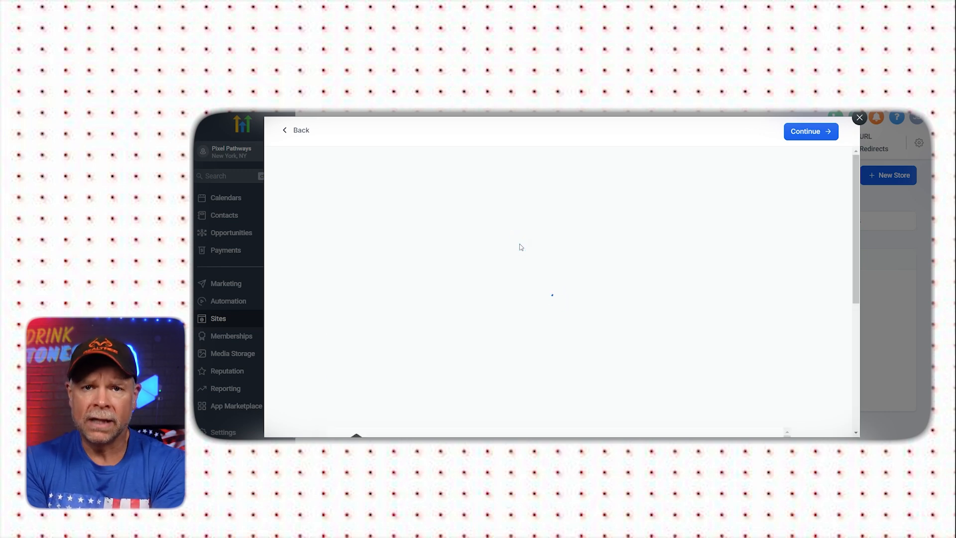
click(824, 130)
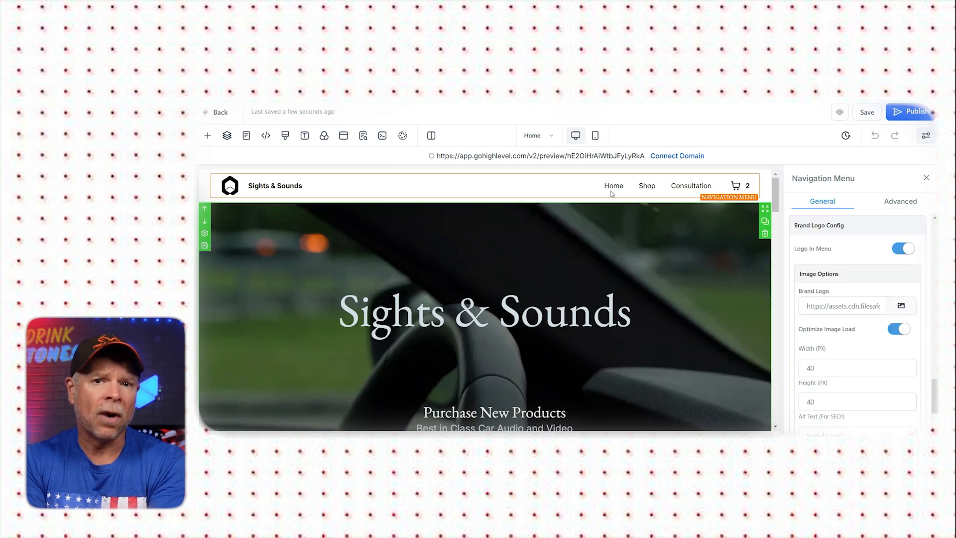
Open the header navigation menu's settings and review the Home menu item's title and link configuration
click(611, 189)
click(611, 188)
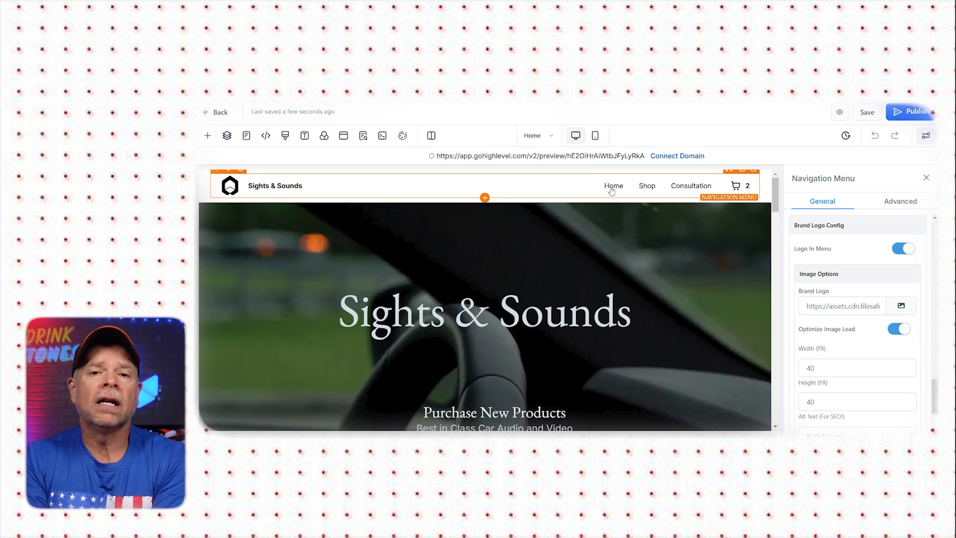
scroll(807, 282, up, 10)
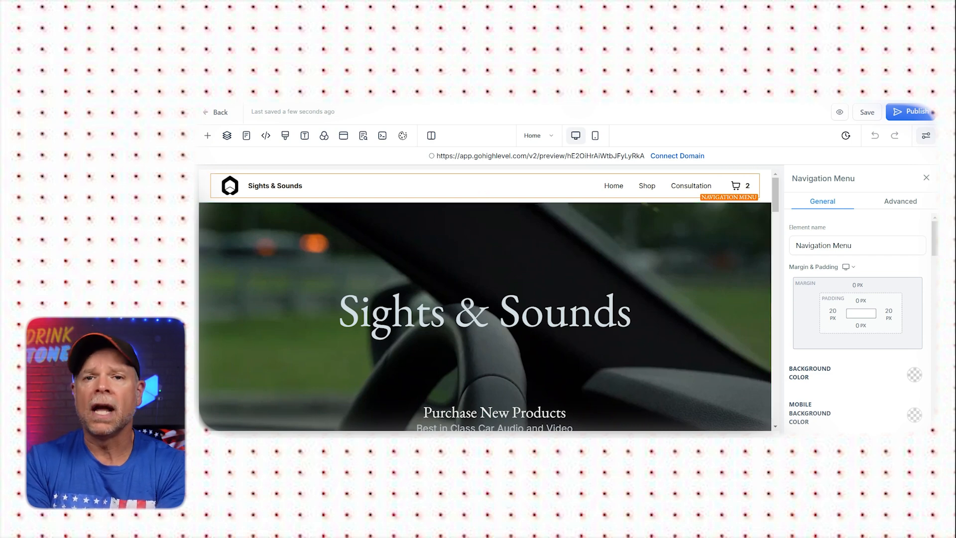
scroll(867, 274, down, 7)
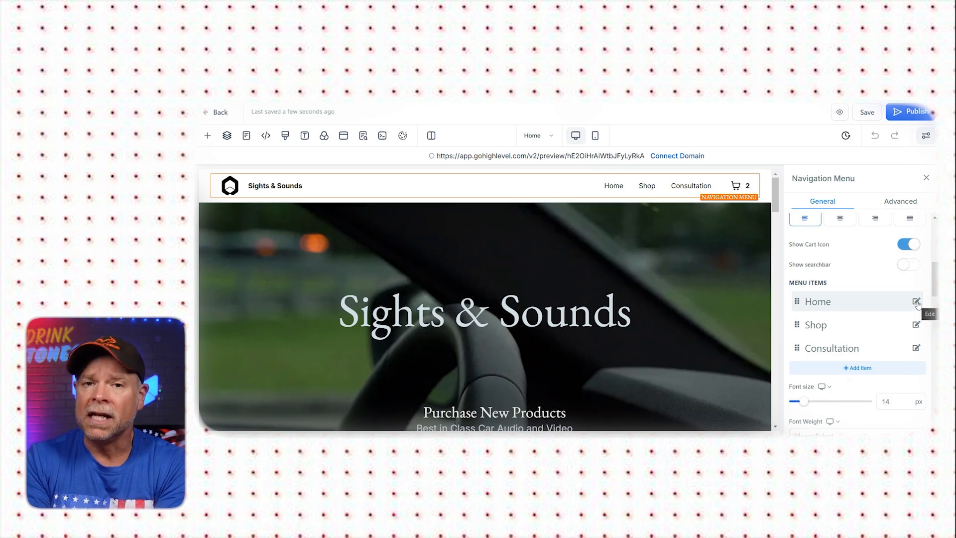
click(917, 302)
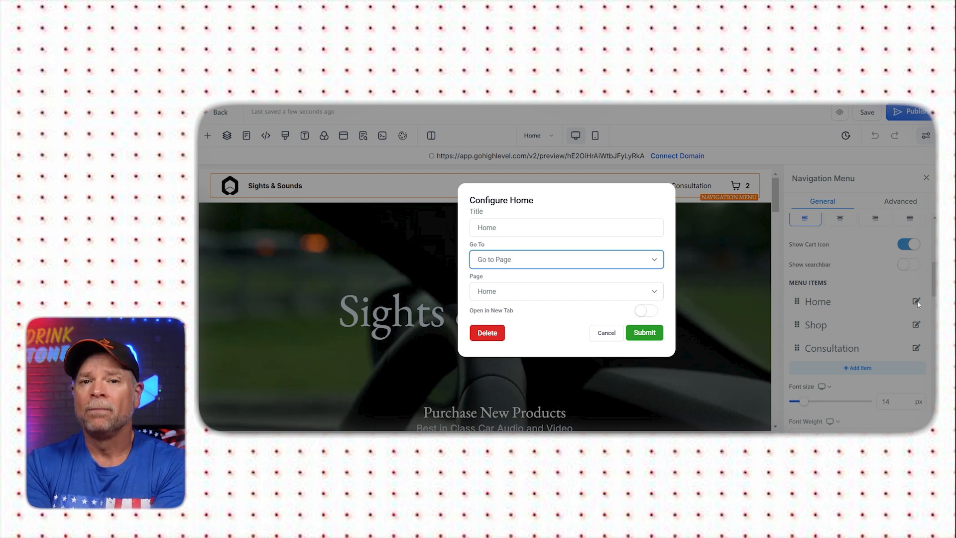
click(918, 301)
Review the Shop menu item's link and new-tab options, close them without submitting, and look over the menu's font settings
click(916, 326)
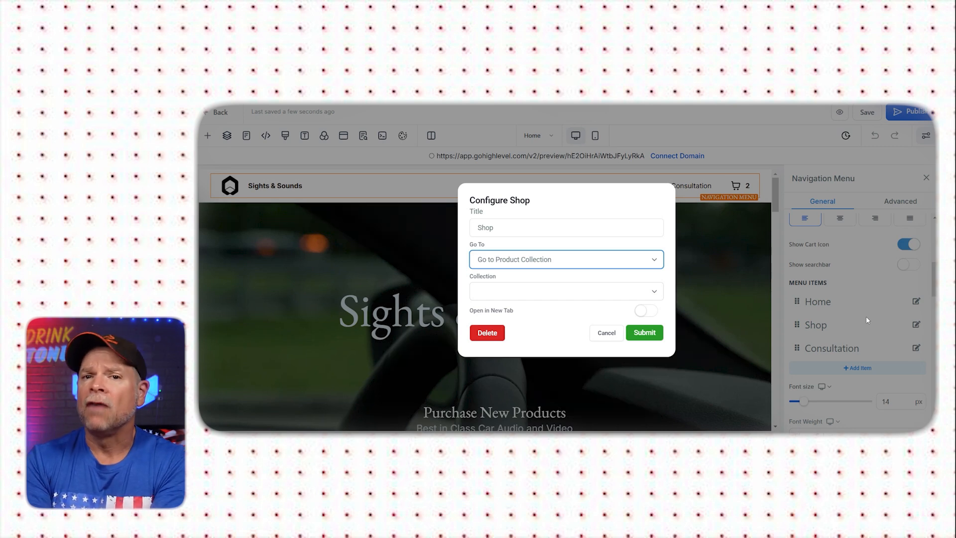
click(643, 315)
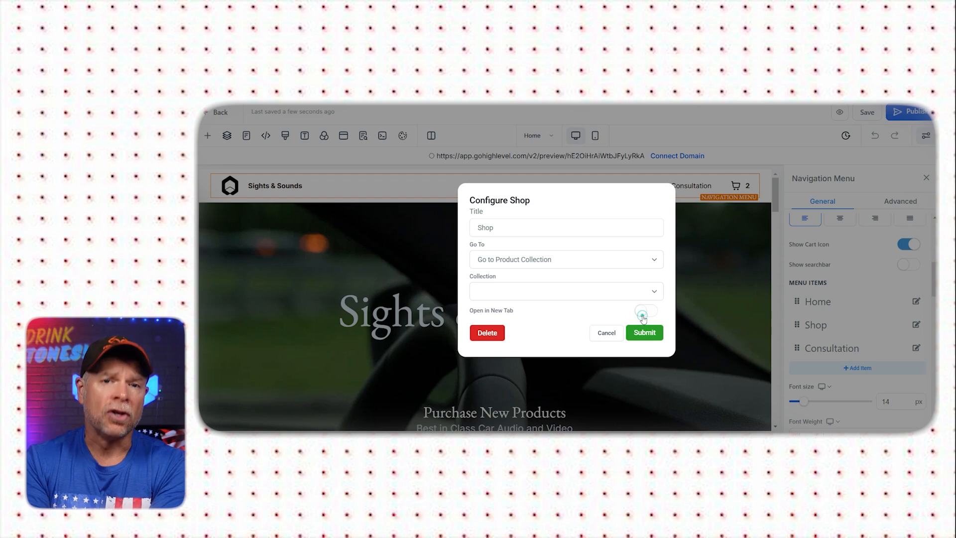
click(643, 316)
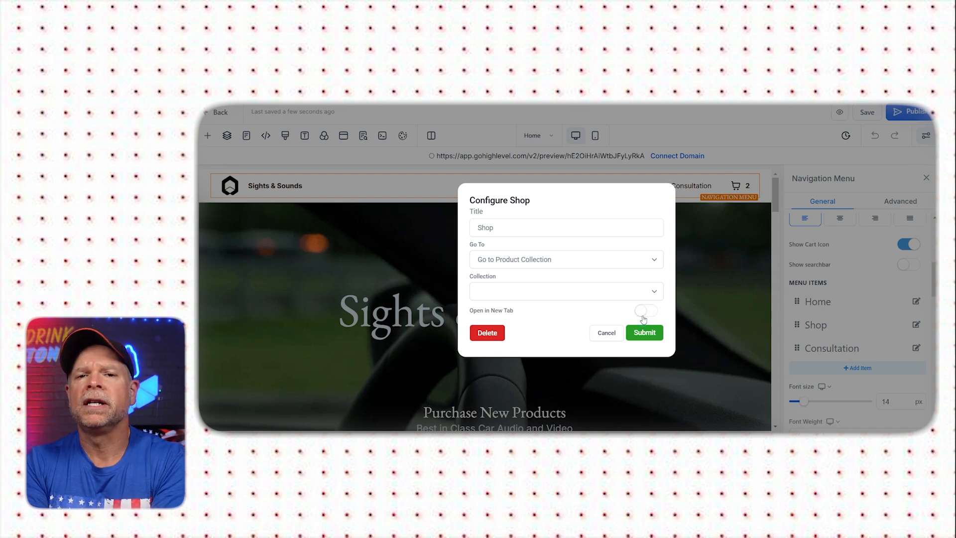
click(700, 282)
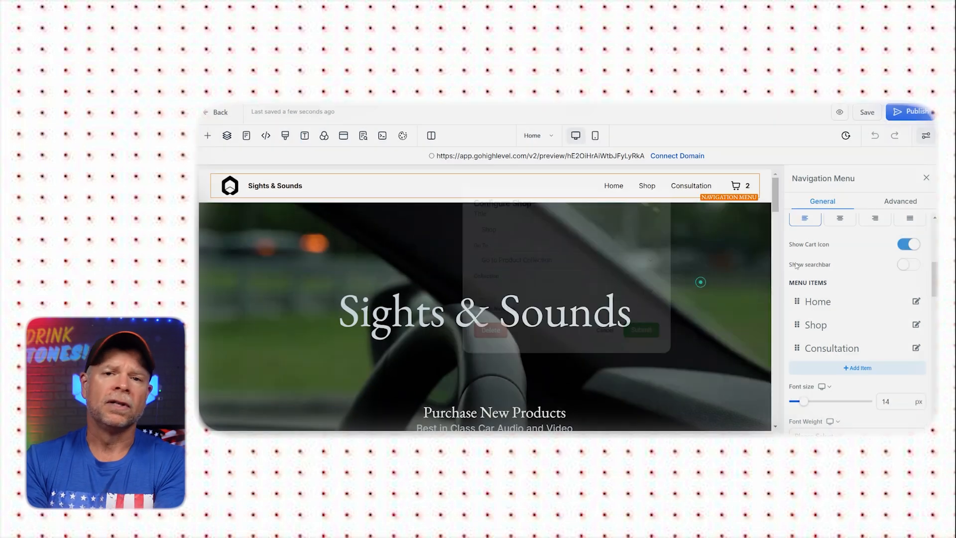
scroll(812, 261, down, 2)
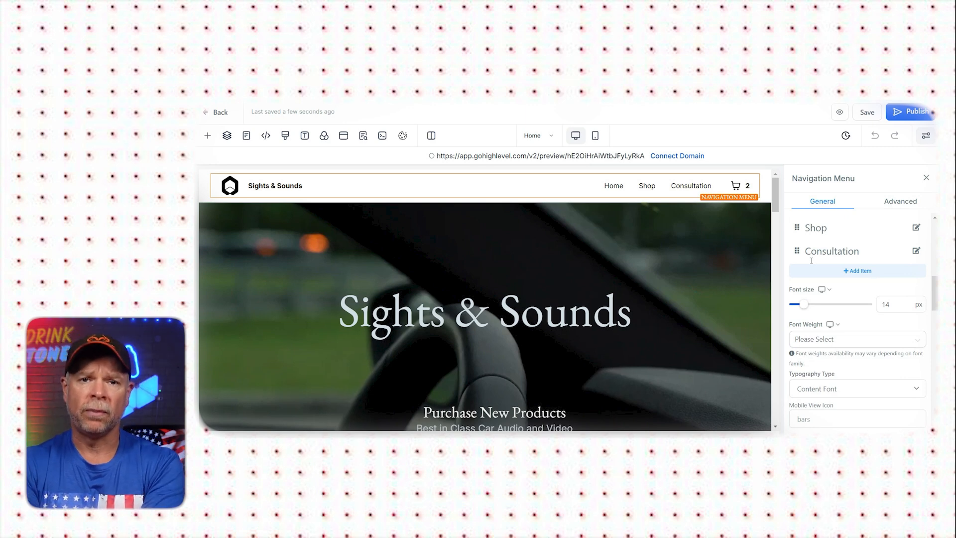
Replace the hero section's "Sights & Sounds" headline text with "Nature"
click(765, 300)
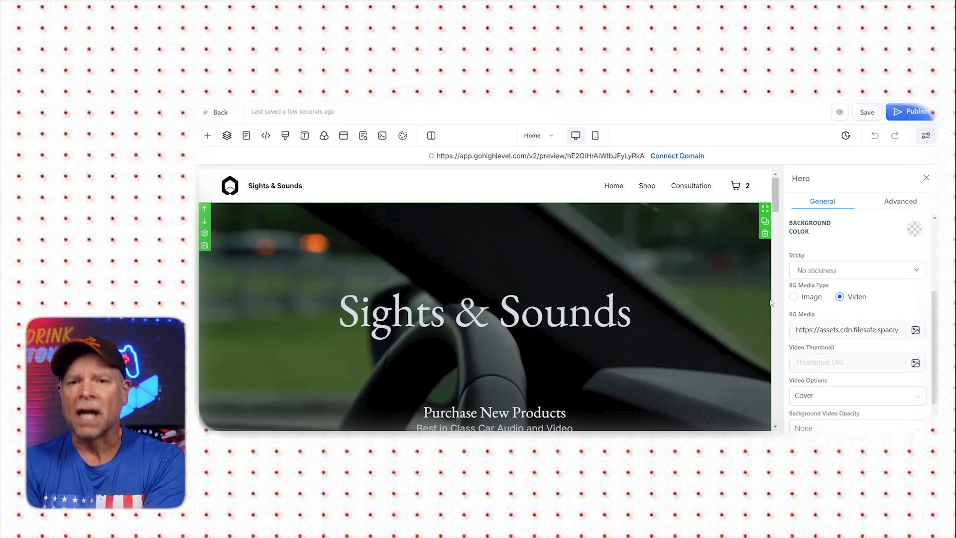
click(556, 321)
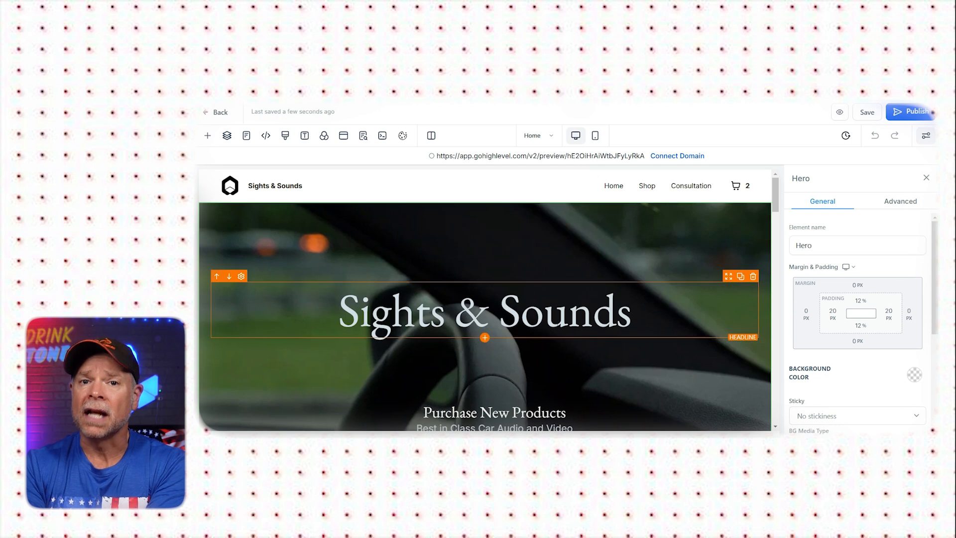
click(568, 314)
double_click(556, 321)
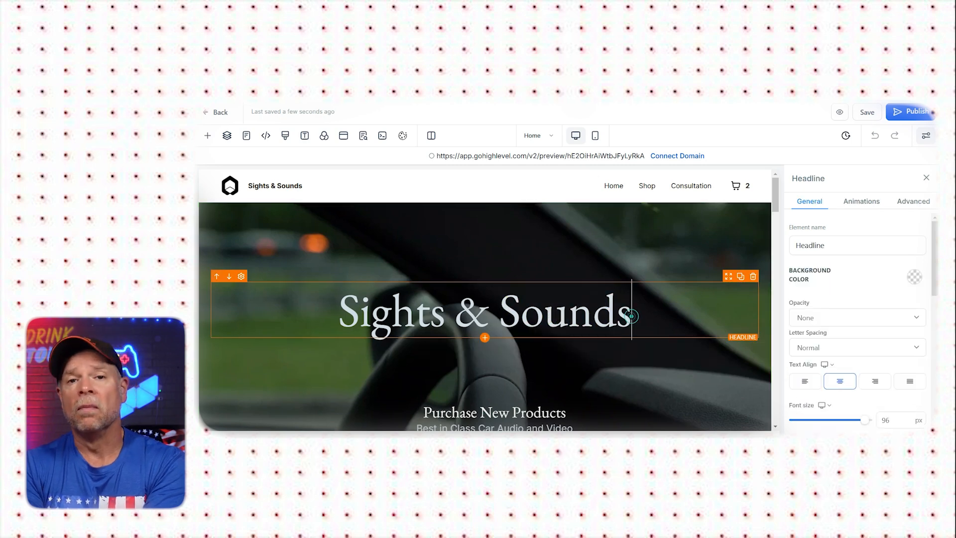
drag(635, 315, 344, 306)
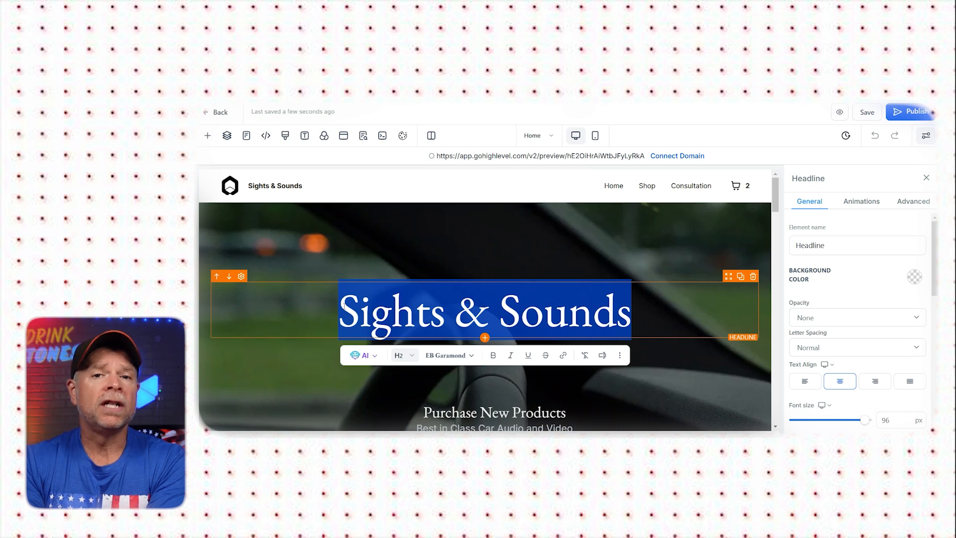
text(Nature)
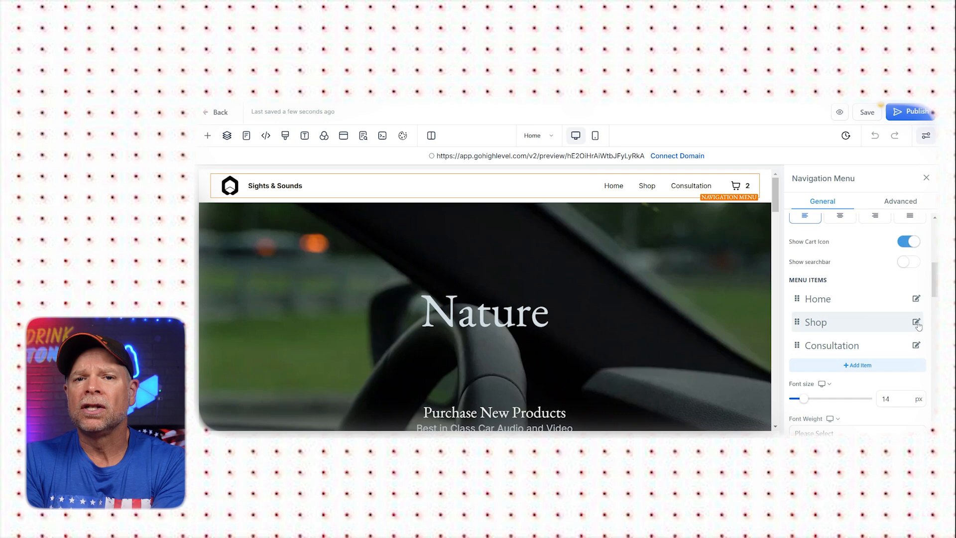
Retitle the Shop item in the navigation menu as "Explore Products" and submit the change
click(916, 323)
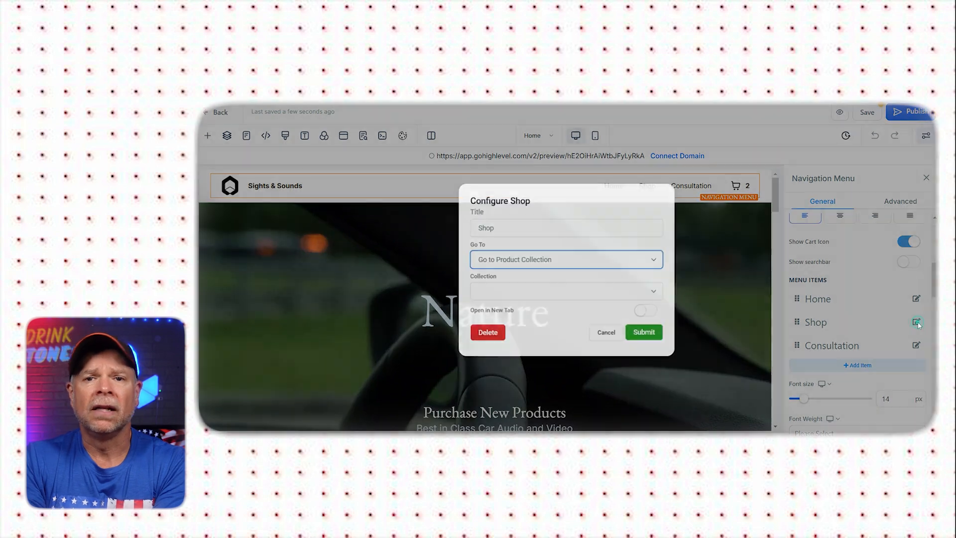
drag(513, 227, 464, 228)
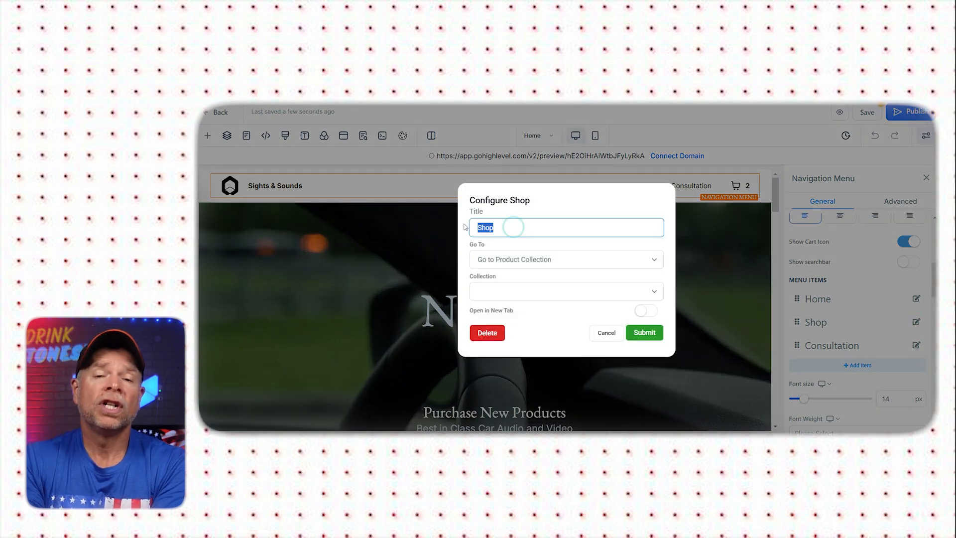
text(Explore Products)
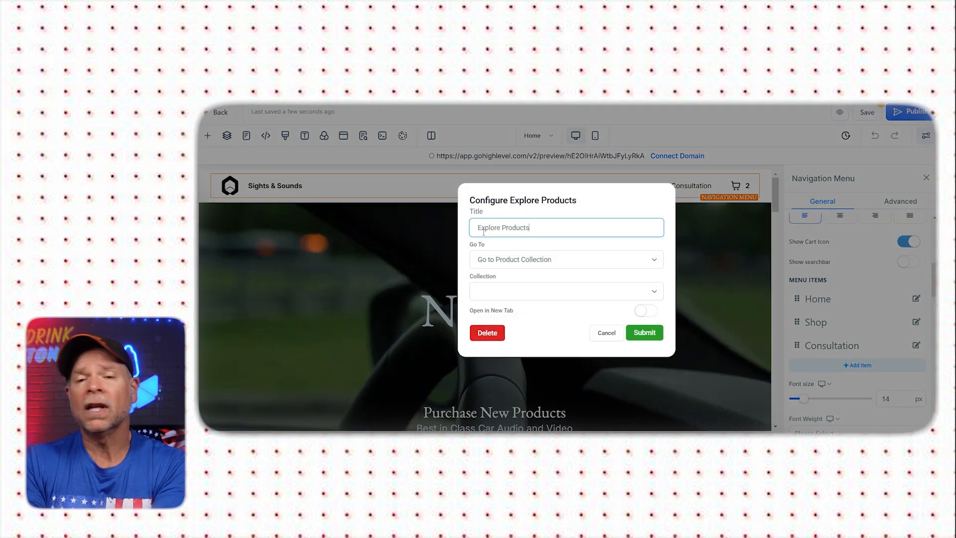
click(657, 337)
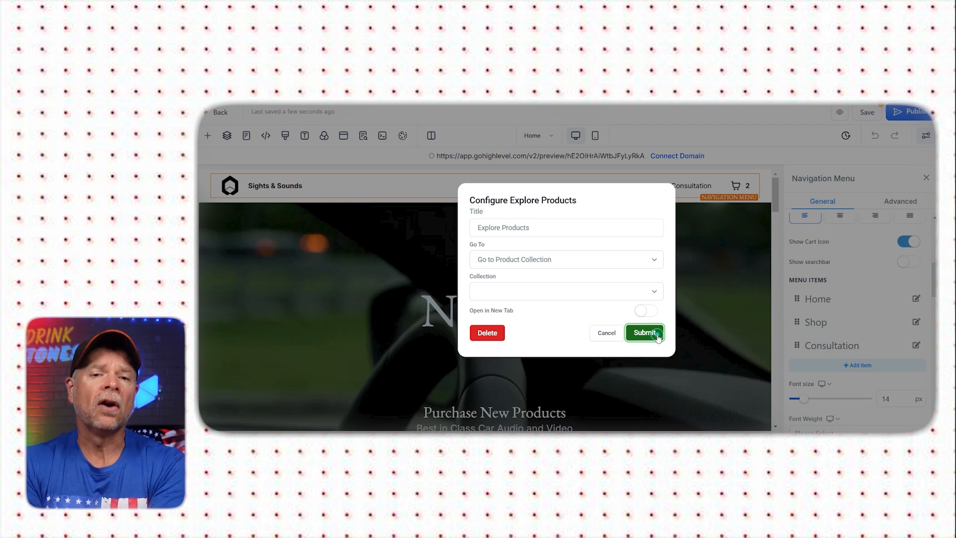
click(644, 332)
Examine the home page's product, Trusted By and Dream Car Consultation sections and the settings of their text column and two-column row
scroll(692, 344, down, 7)
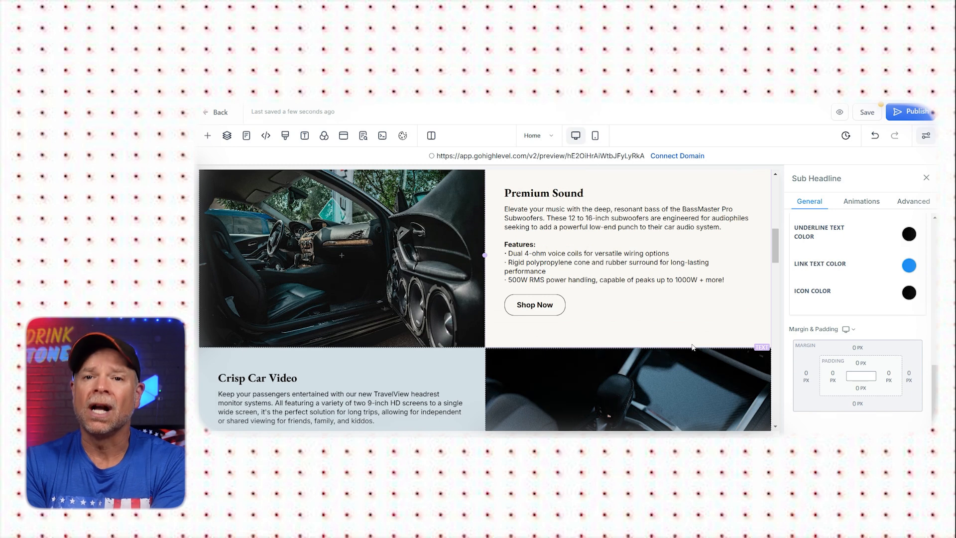
scroll(692, 347, up, 1)
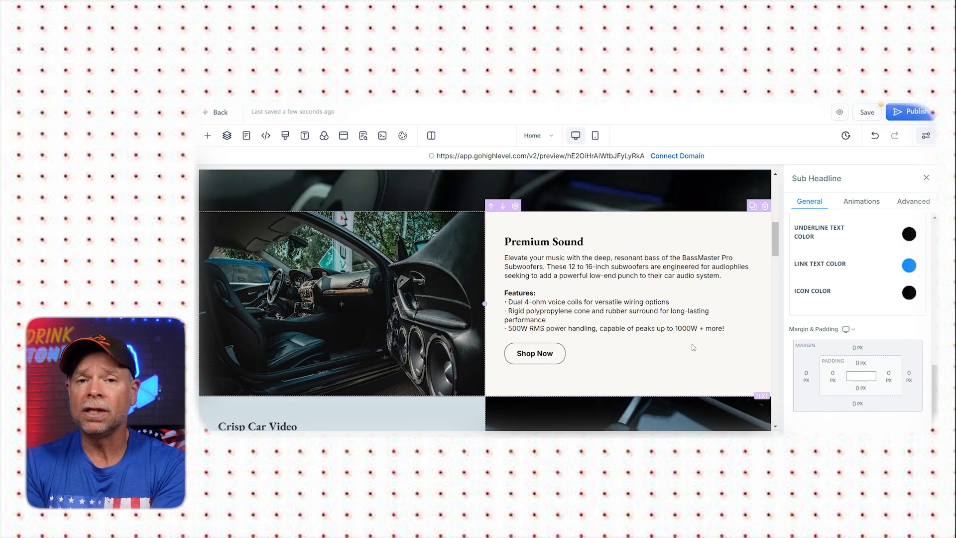
click(642, 239)
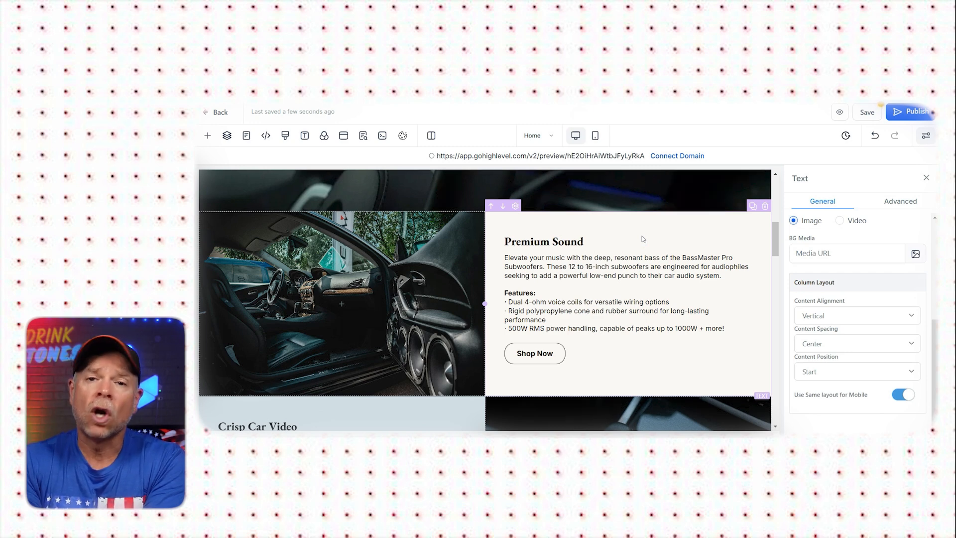
scroll(642, 239, down, 1)
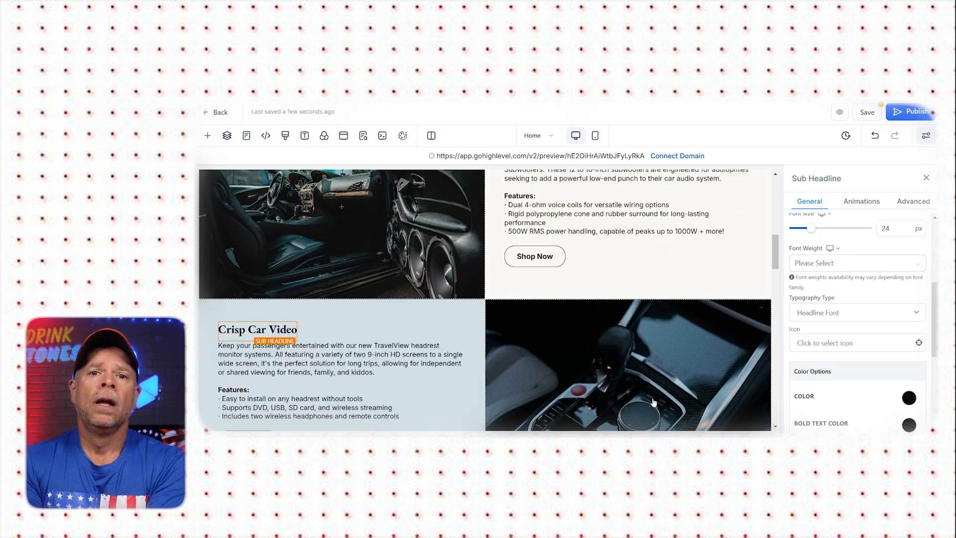
scroll(586, 337, down, 5)
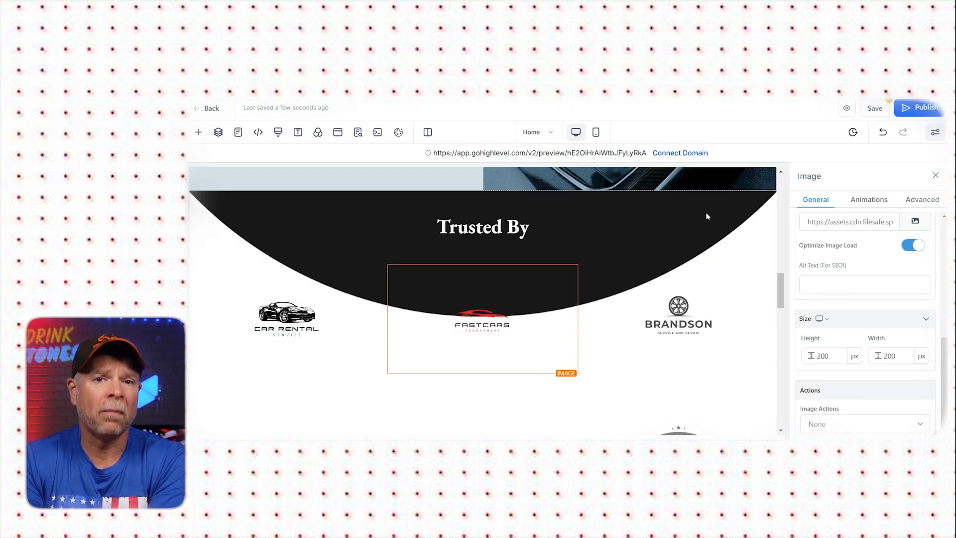
scroll(706, 213, down, 10)
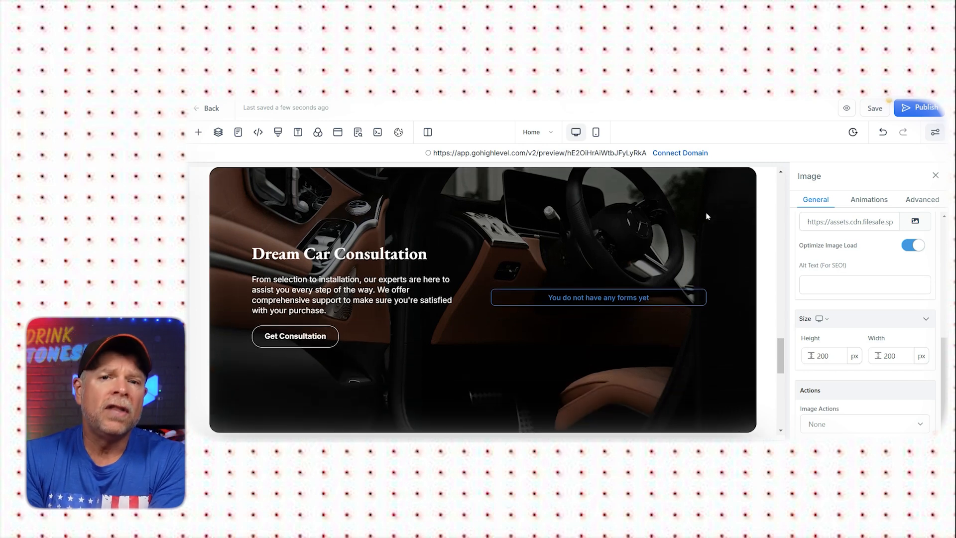
click(707, 214)
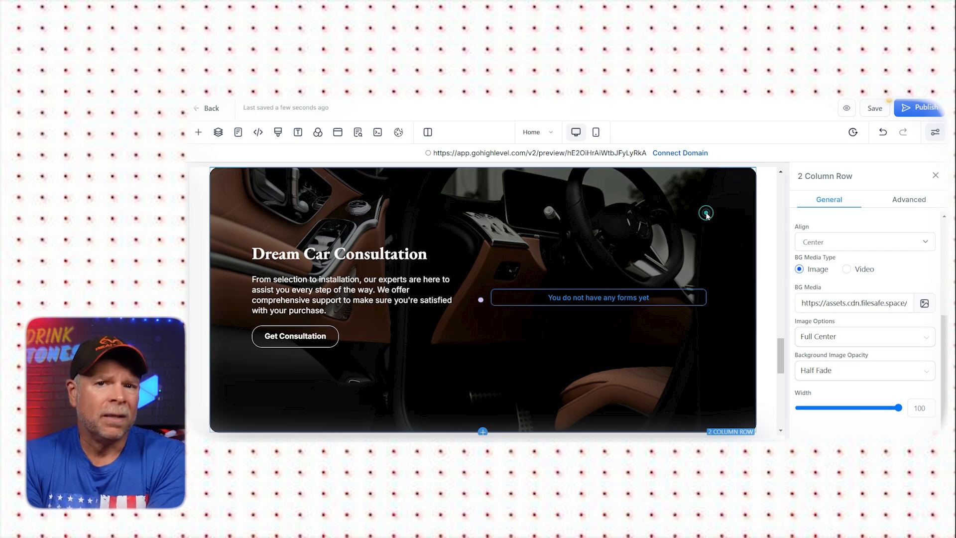
Replace the "Dream Car Consultation" headline text with "Get Expert Consultation."
click(628, 245)
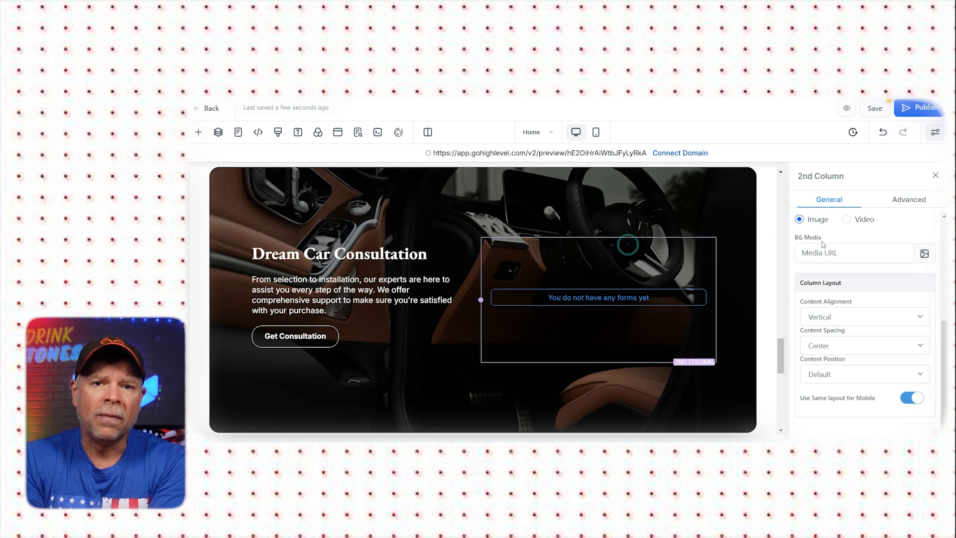
click(700, 204)
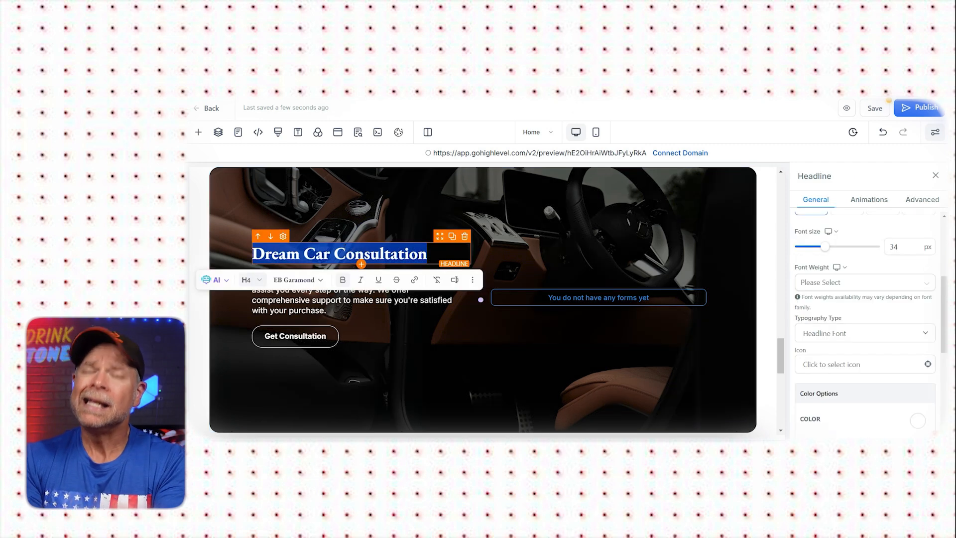
text(Get Expert Consultation.)
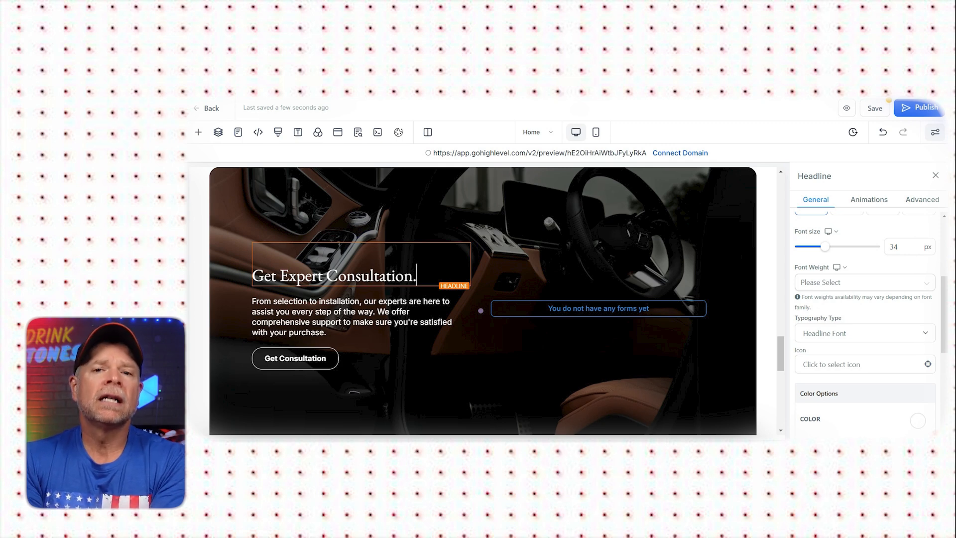
Examine the consultation form's settings, the Frequently Asked Questions section and the footer's four-column row settings
click(580, 311)
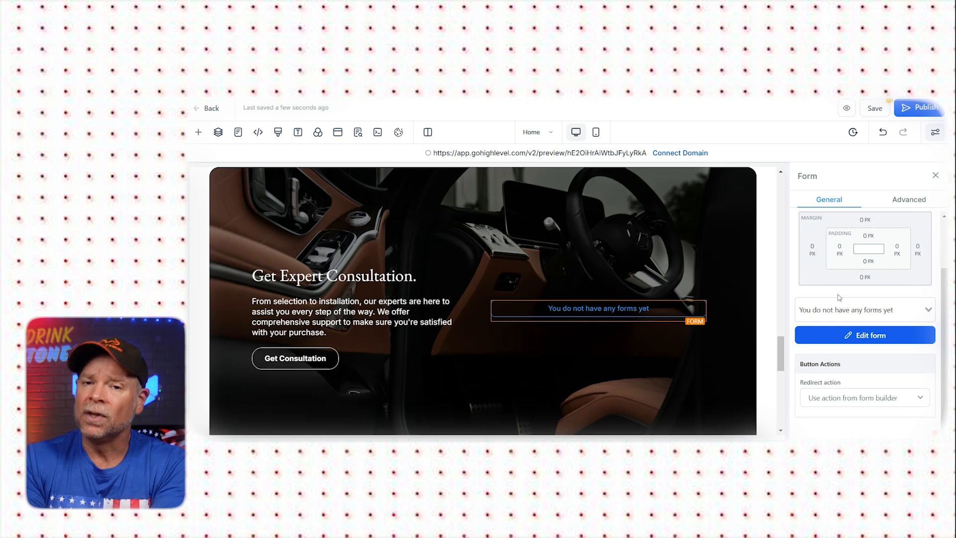
scroll(479, 274, down, 5)
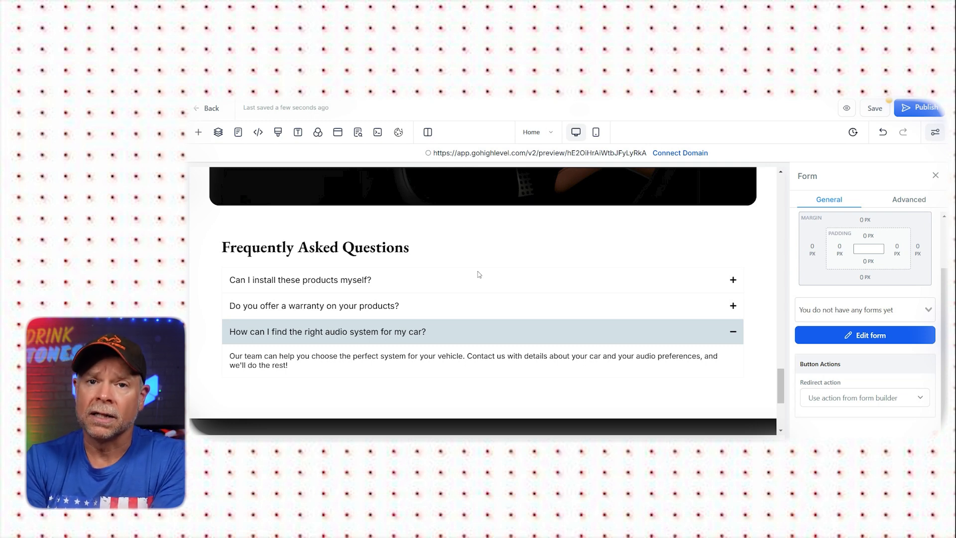
scroll(513, 264, down, 4)
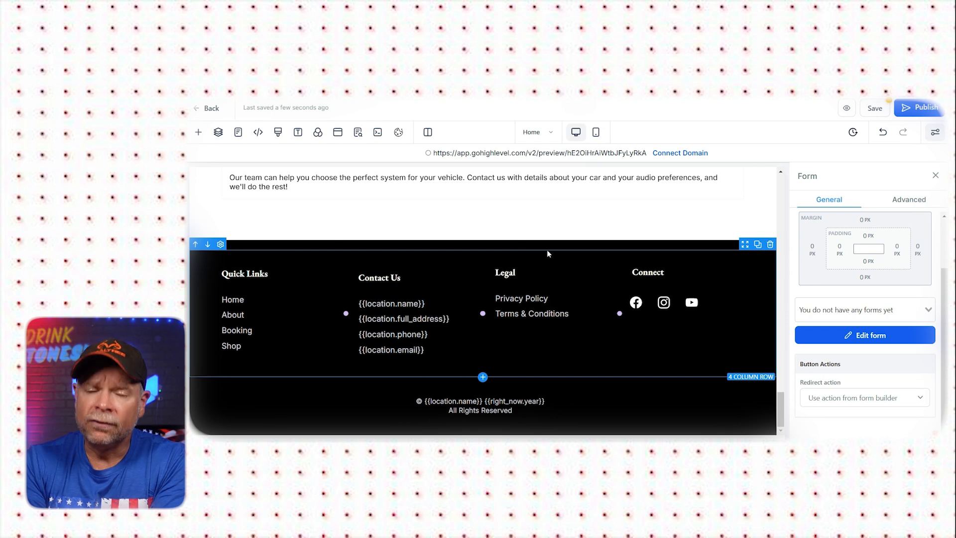
click(547, 254)
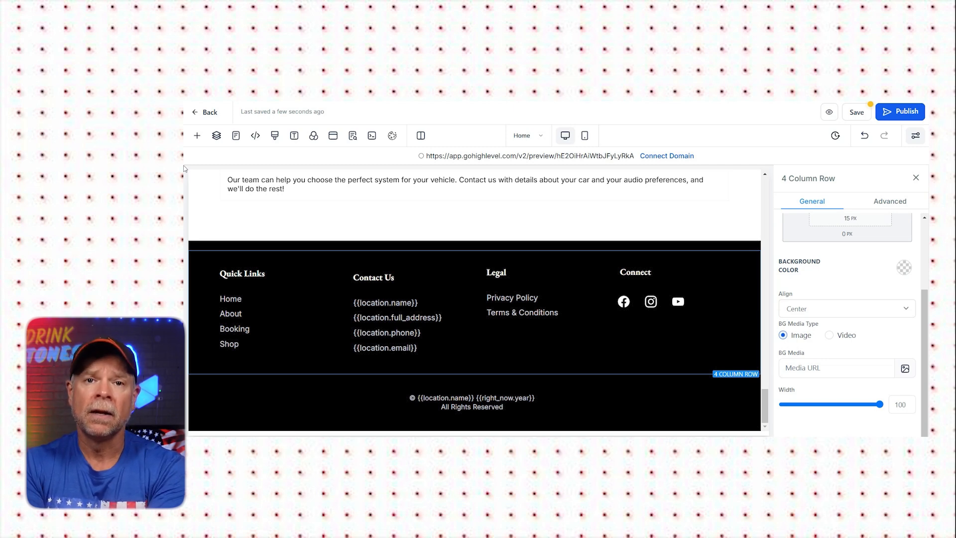
Look over the available page elements and the Page and Popup layers, closing the popup preview
click(201, 136)
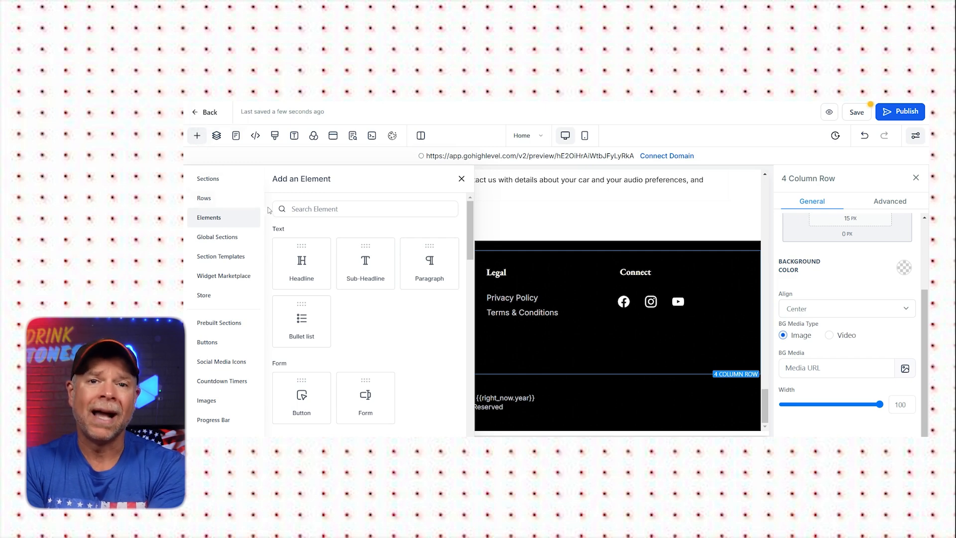
scroll(269, 210, down, 1)
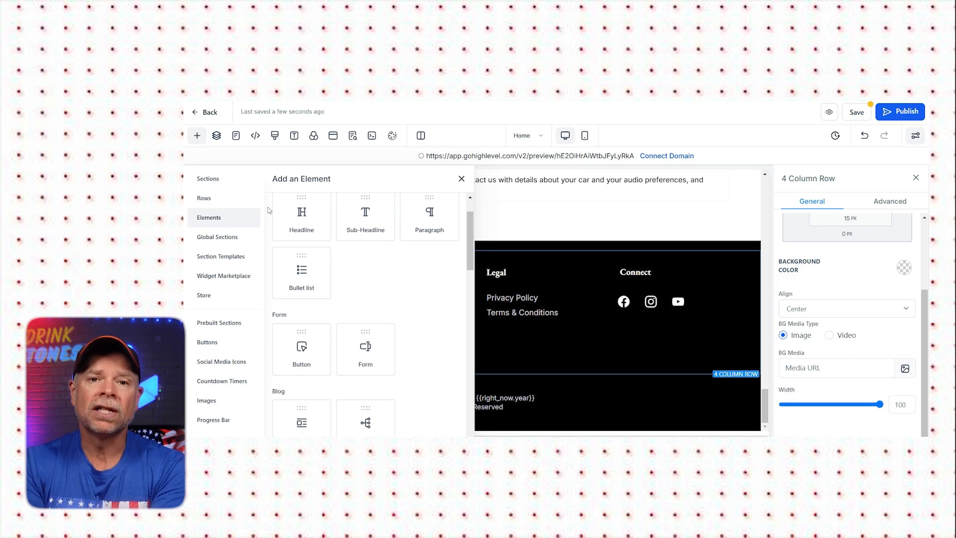
click(218, 136)
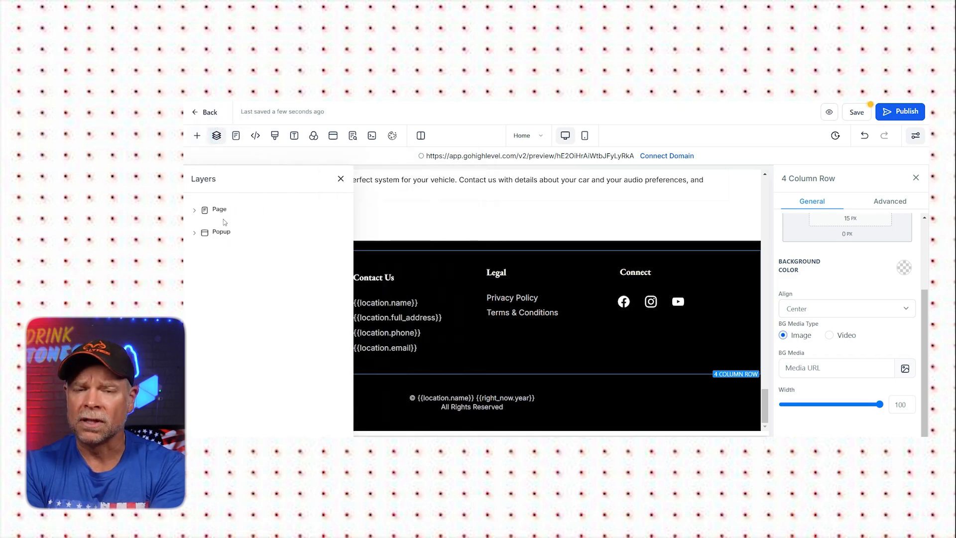
click(204, 212)
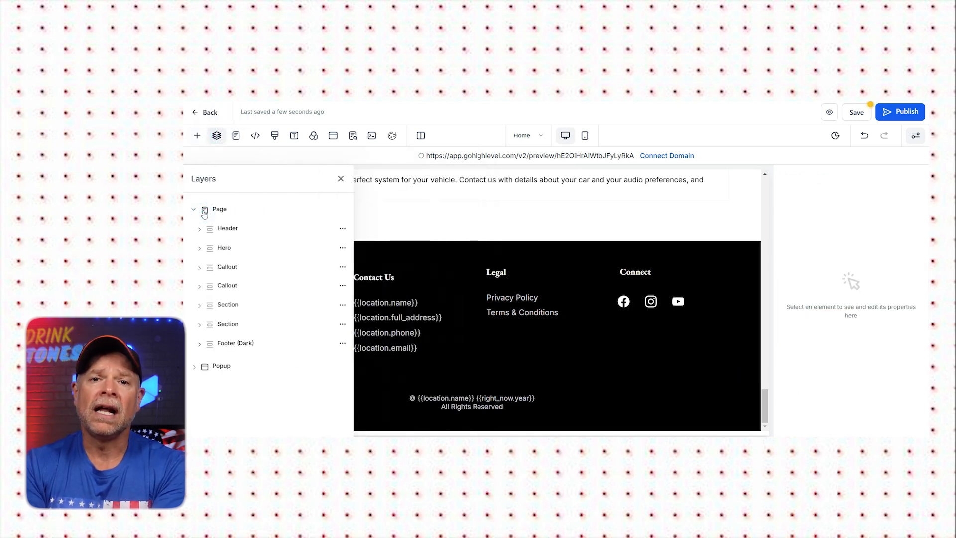
click(204, 369)
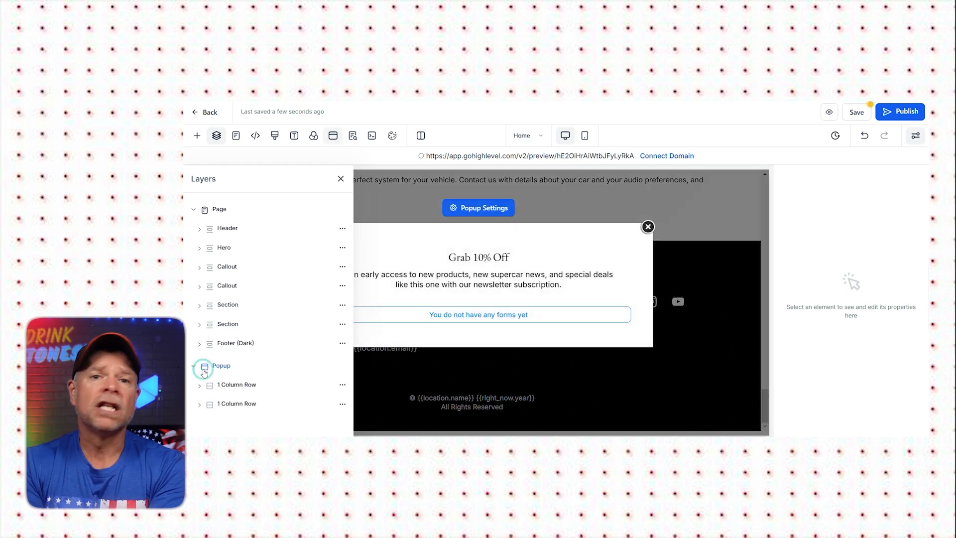
click(648, 226)
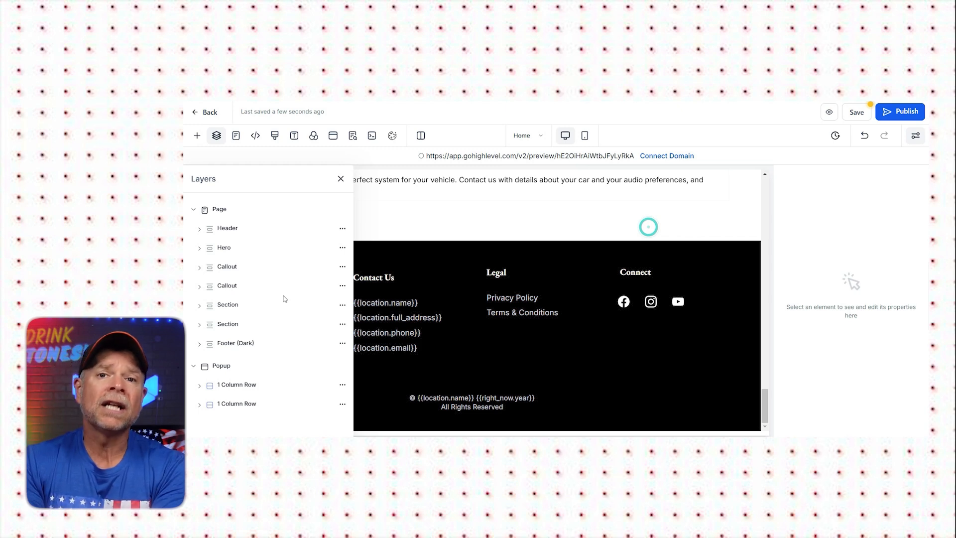
Review the store's page list, the header tracking code editor and the Custom CSS editor
click(236, 136)
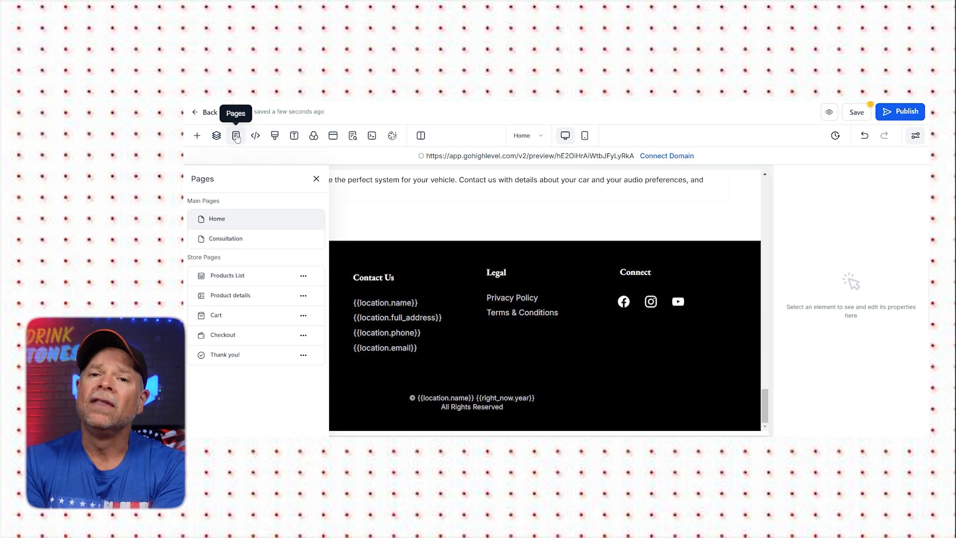
click(237, 139)
click(256, 135)
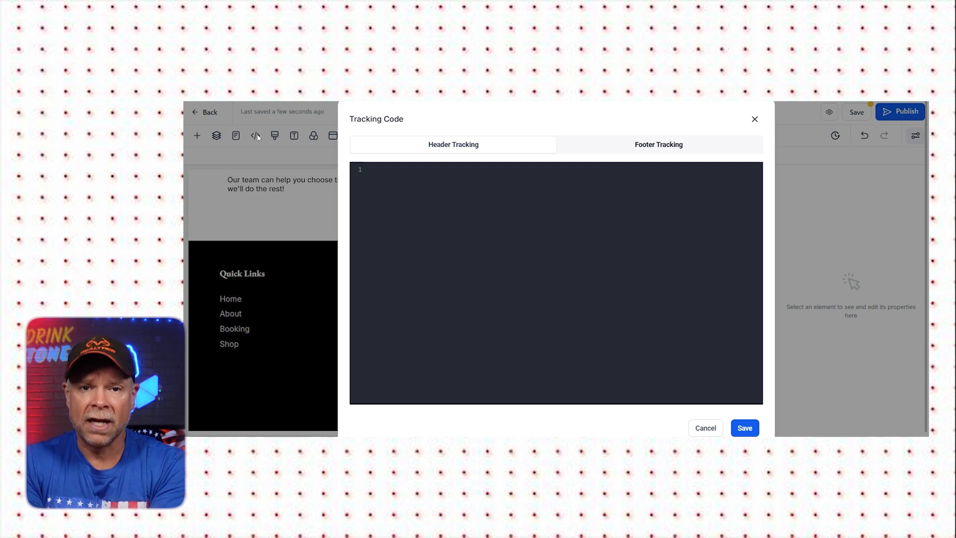
click(257, 134)
click(271, 135)
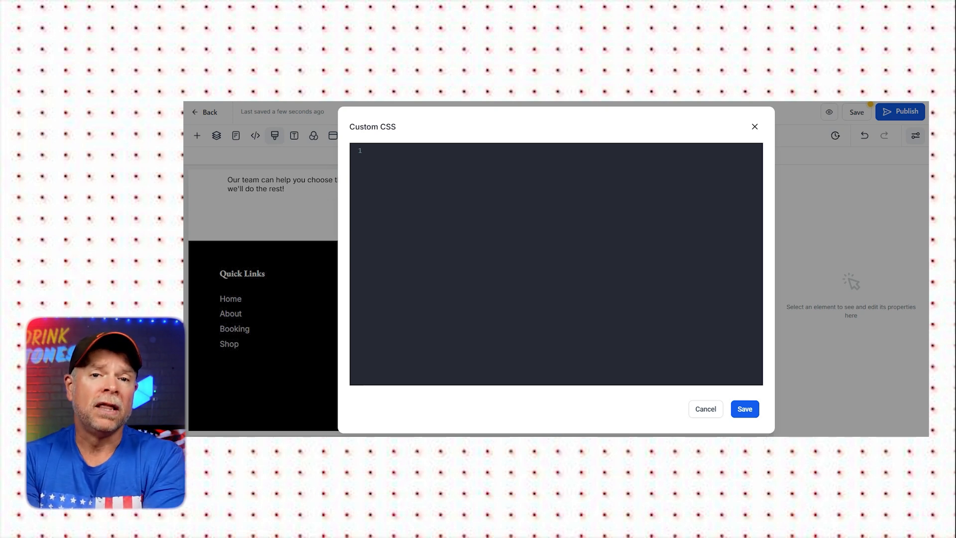
Review the typography, background, popup and SEO meta data settings of the home page
click(294, 136)
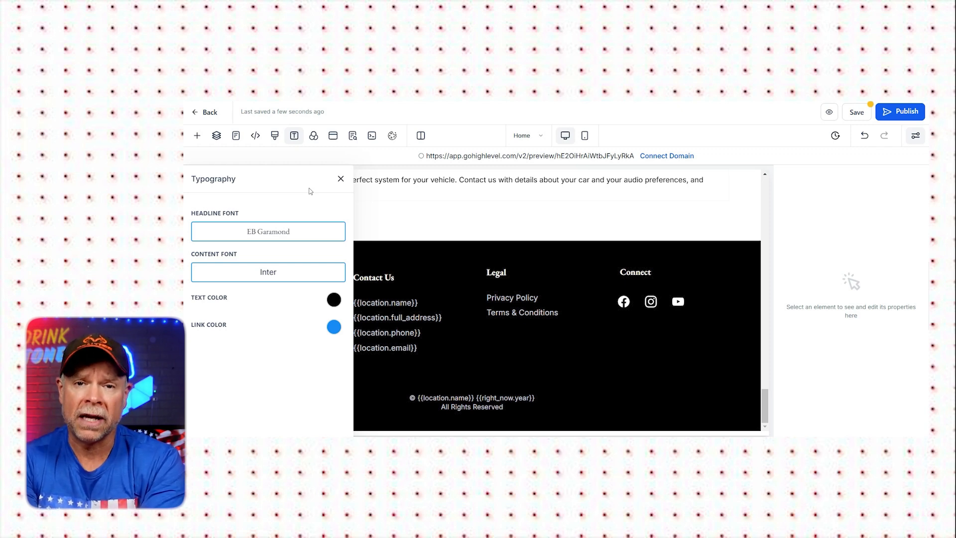
click(314, 136)
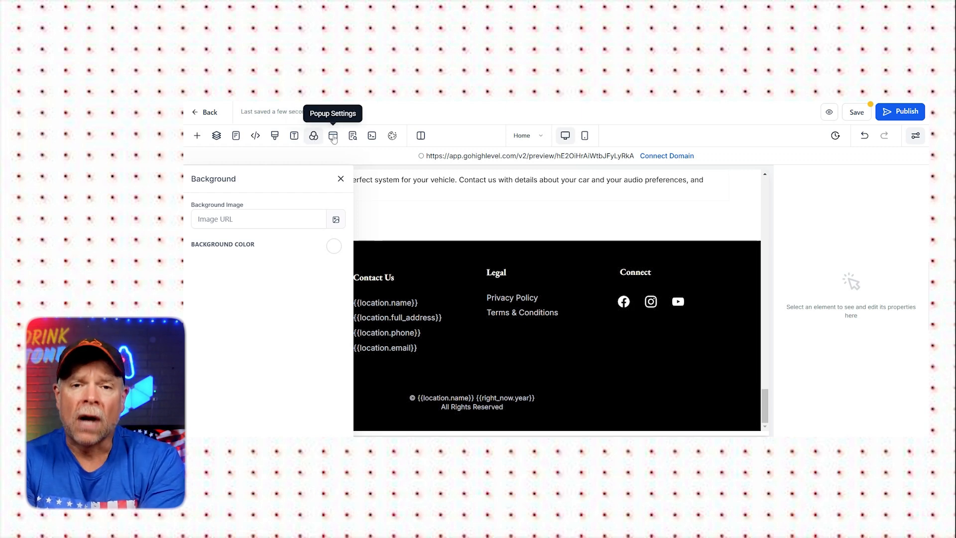
click(333, 137)
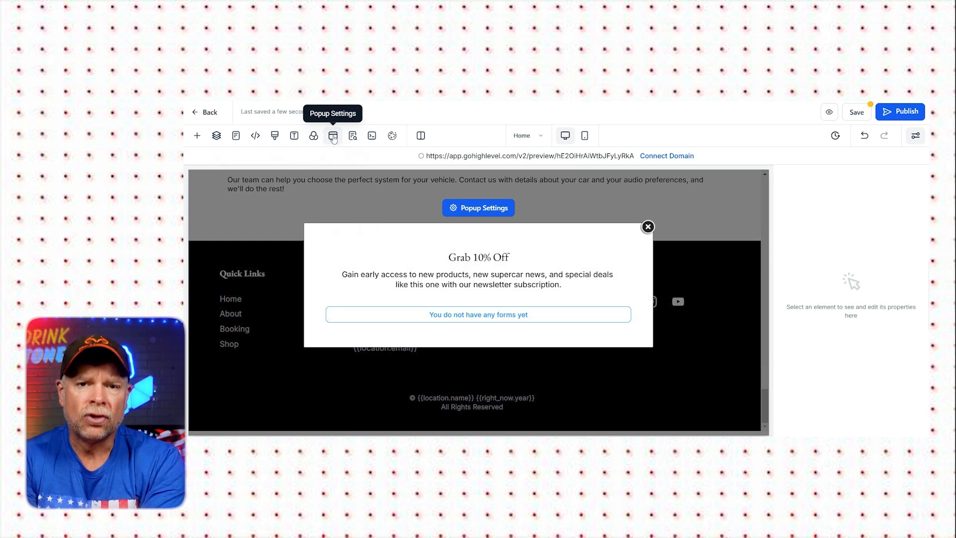
click(353, 135)
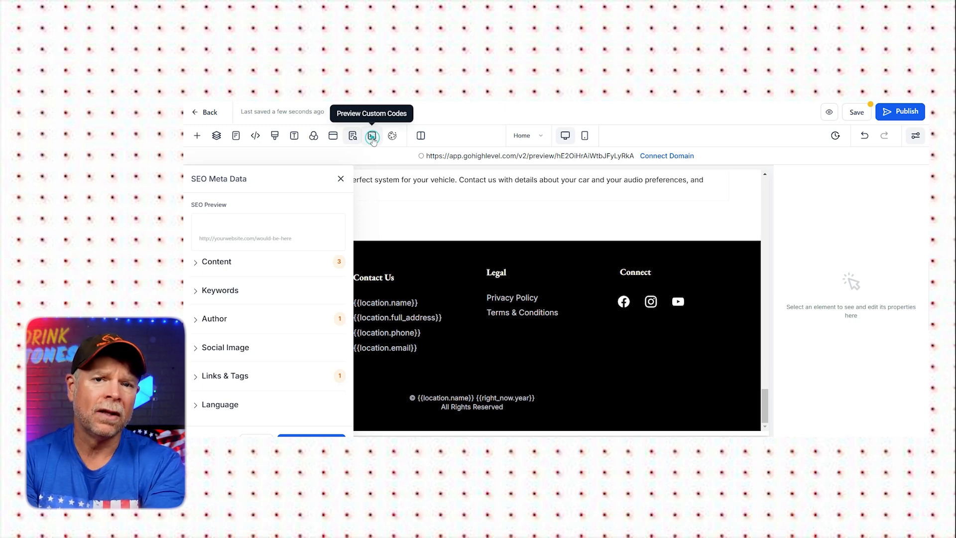
Try to enable the cookie consent banner, acknowledging and agreeing to its notice
click(392, 138)
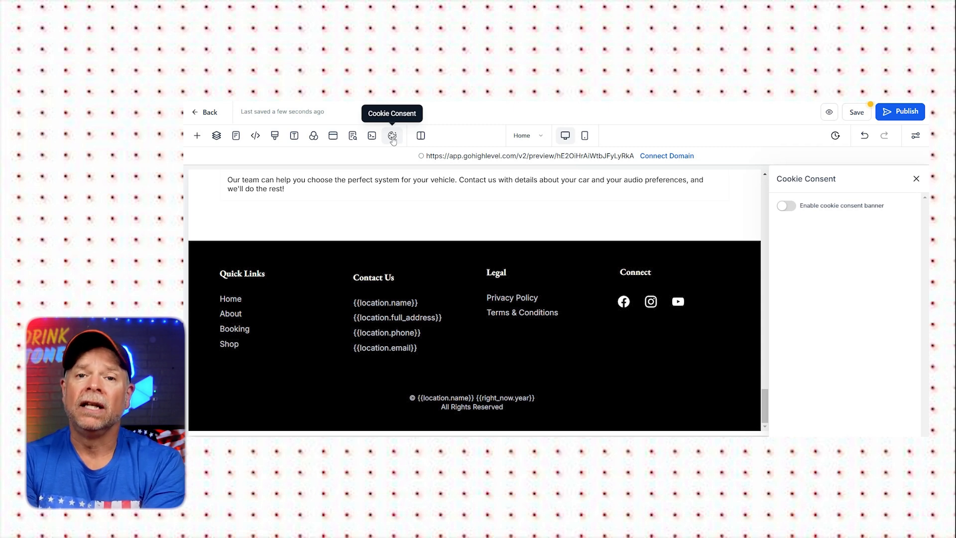
click(784, 206)
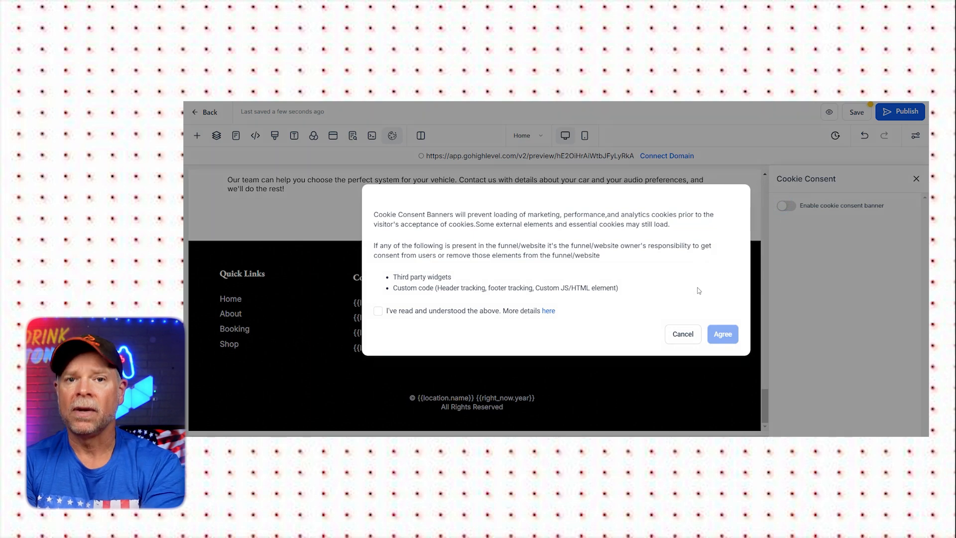
click(503, 309)
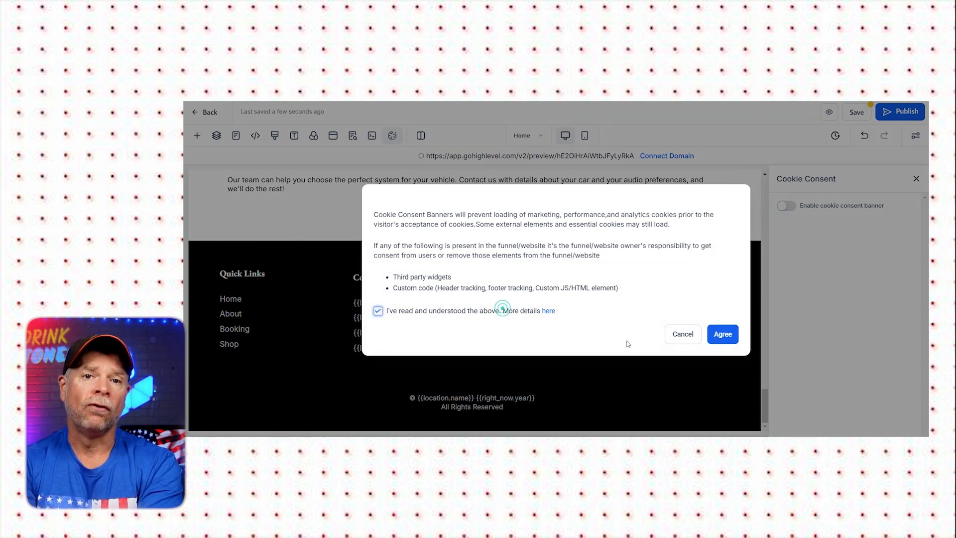
click(730, 341)
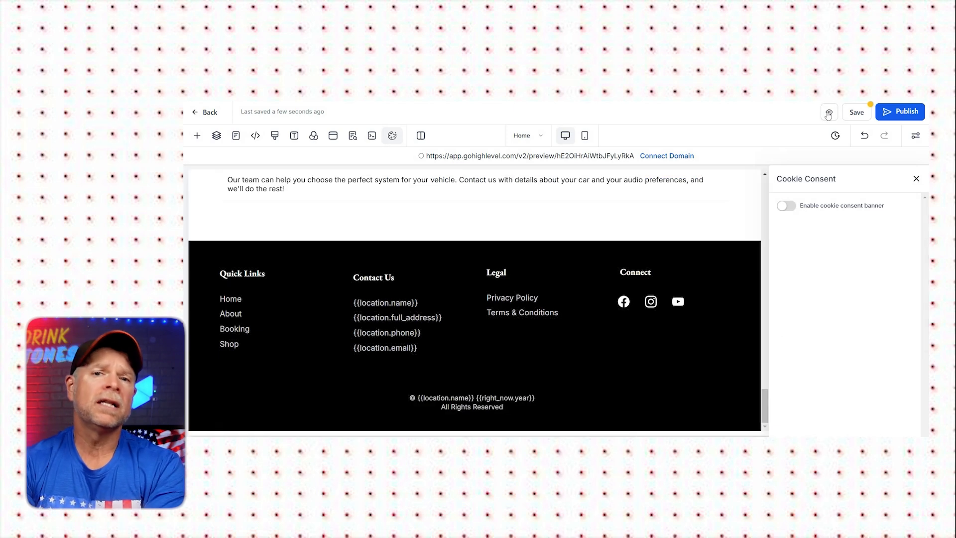
Request a page preview, save the global section changes, and open the add or edit domains option from the domain selection
click(827, 113)
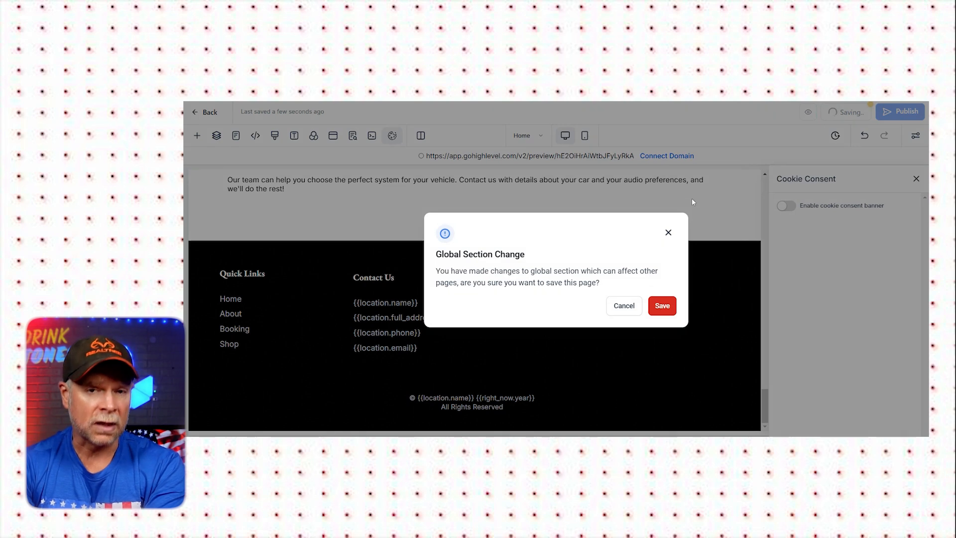
click(662, 305)
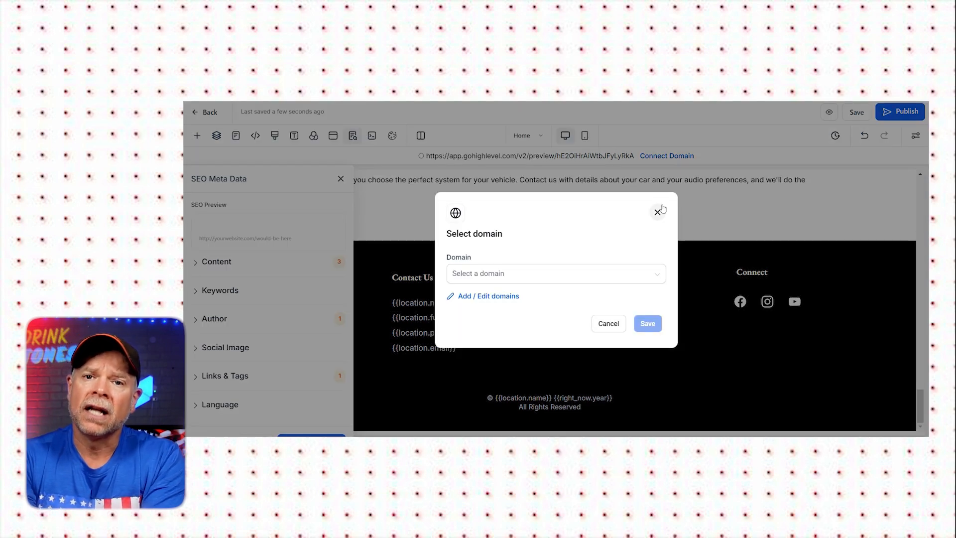
click(492, 298)
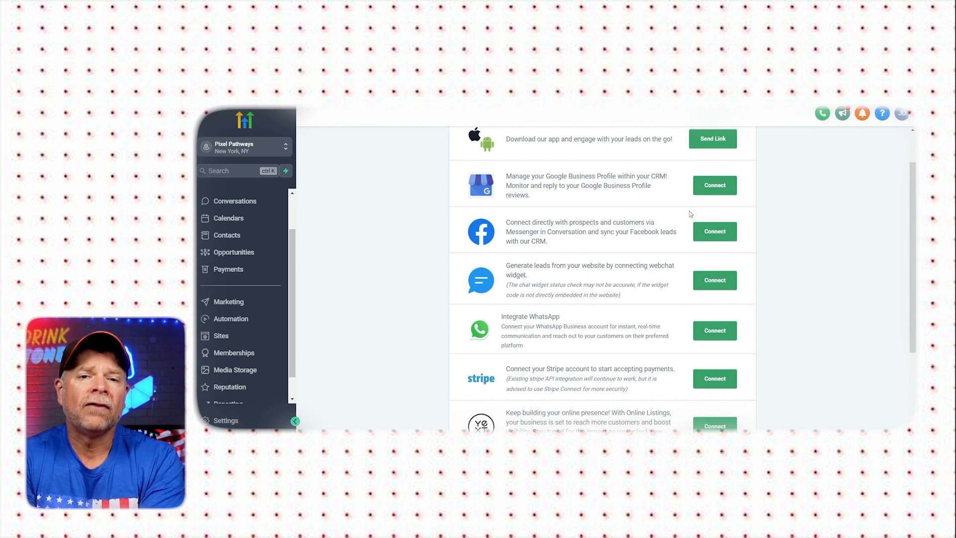
Go to the Products list in Payments and start creating a new product
click(235, 276)
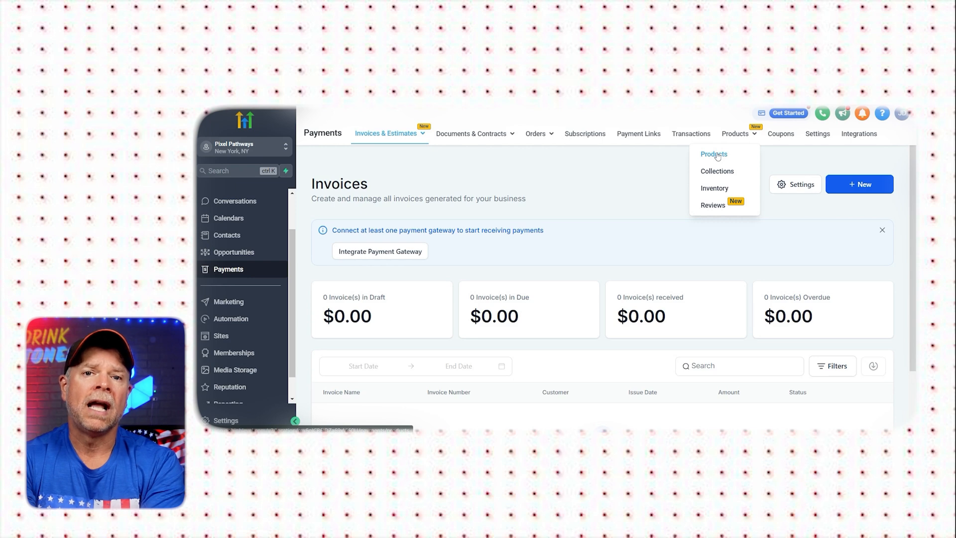
click(718, 156)
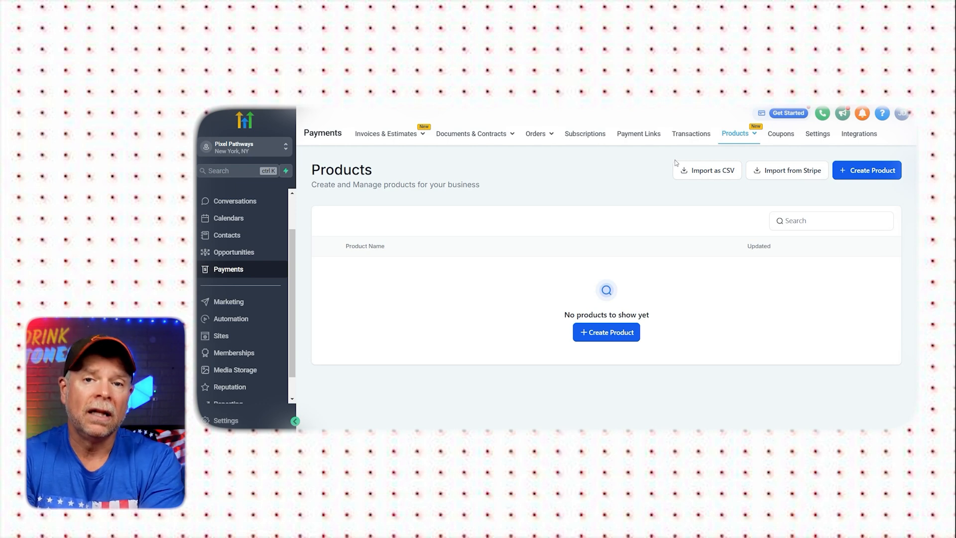
scroll(624, 340, down, 1)
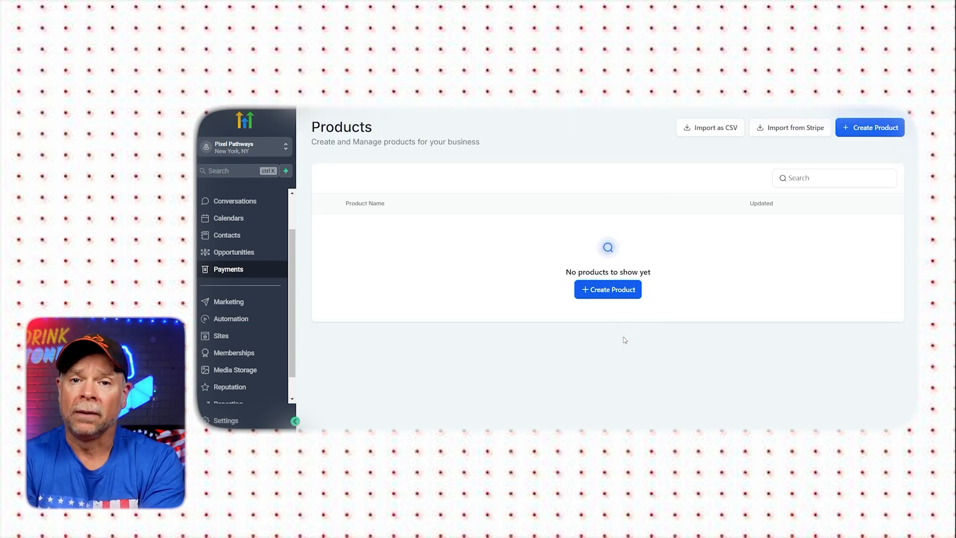
click(618, 295)
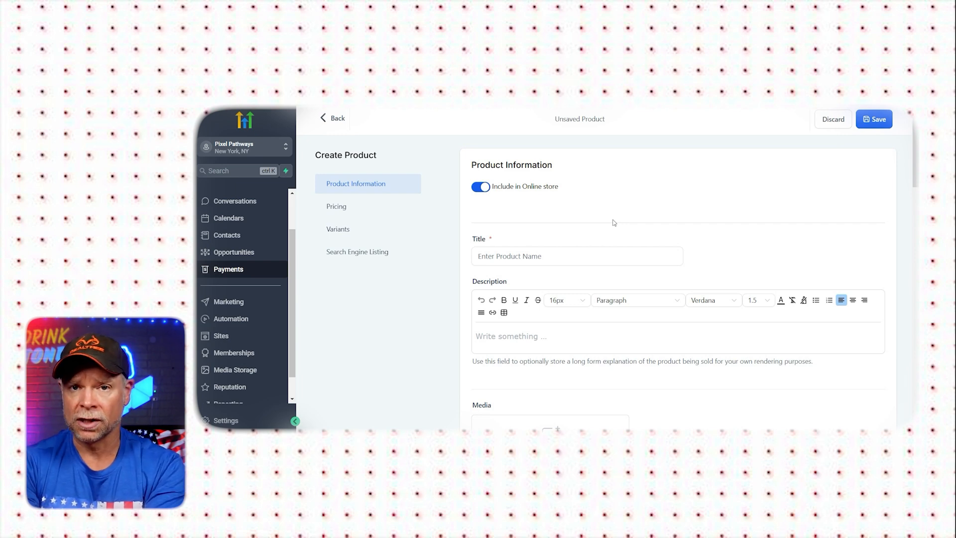
Title the new product "Bike cover"
click(505, 257)
text(Bike)
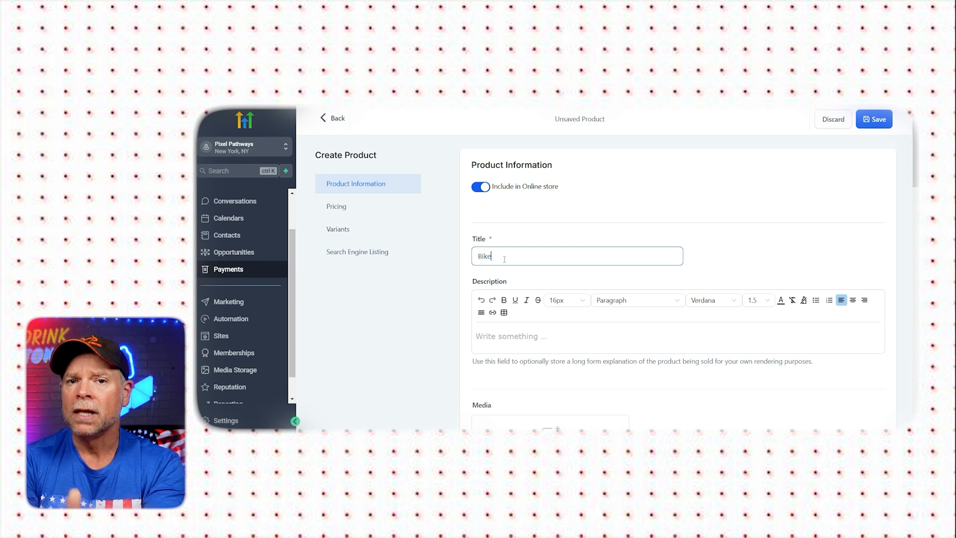
scroll(504, 234, down, 1)
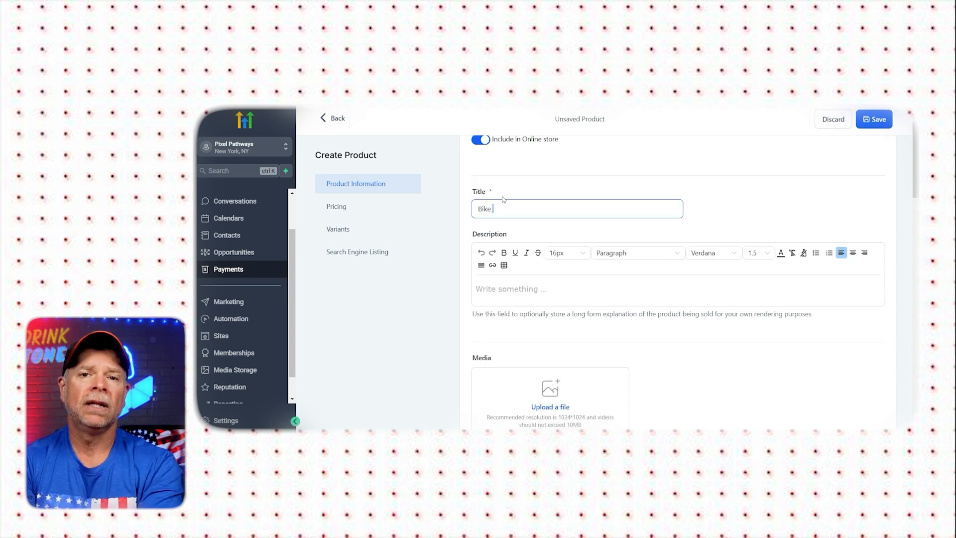
text(cover)
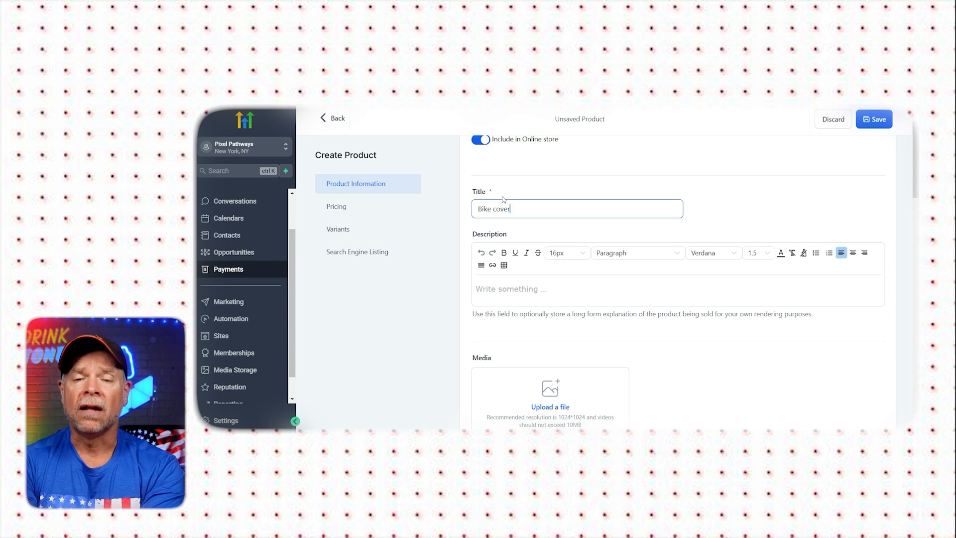
scroll(503, 199, down, 2)
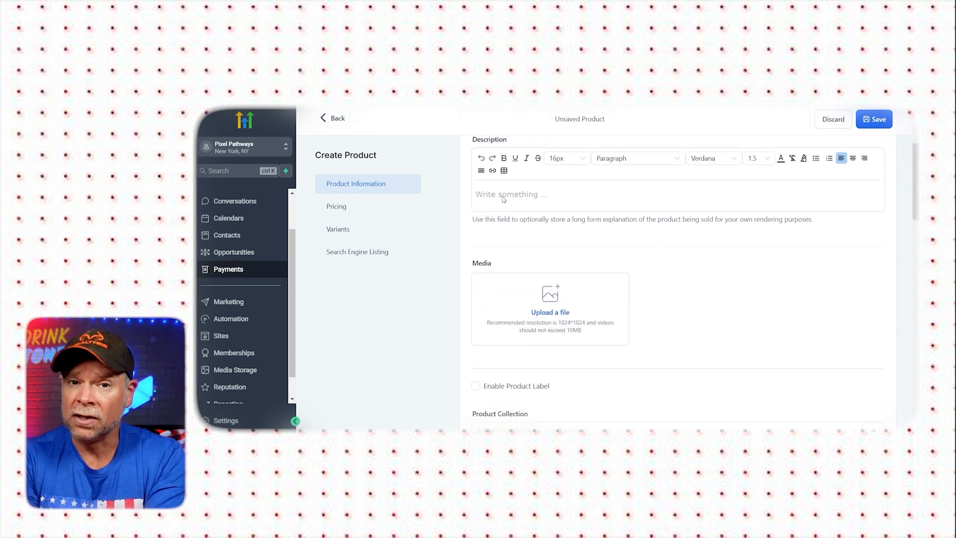
Enter "BEST BIKE COVER" as the new product's description
click(503, 199)
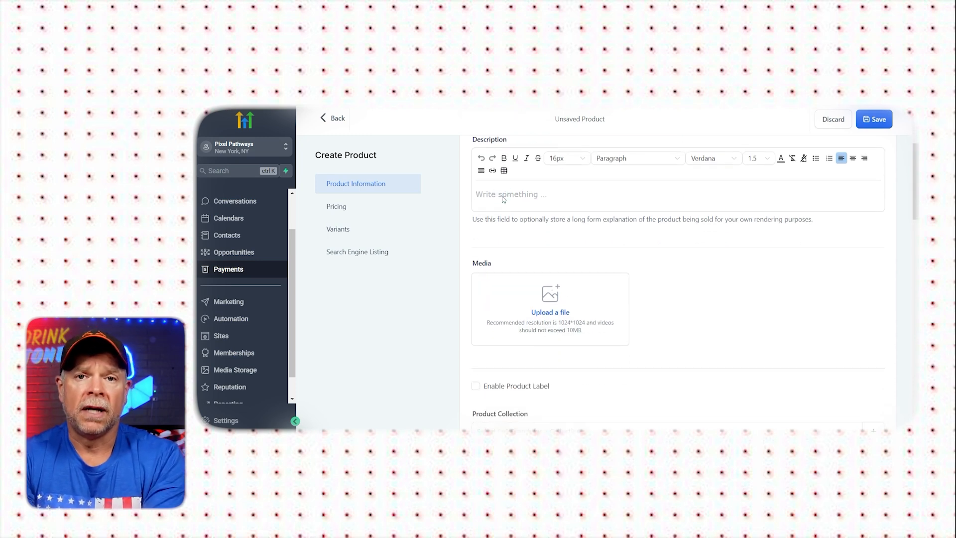
text(BEST )
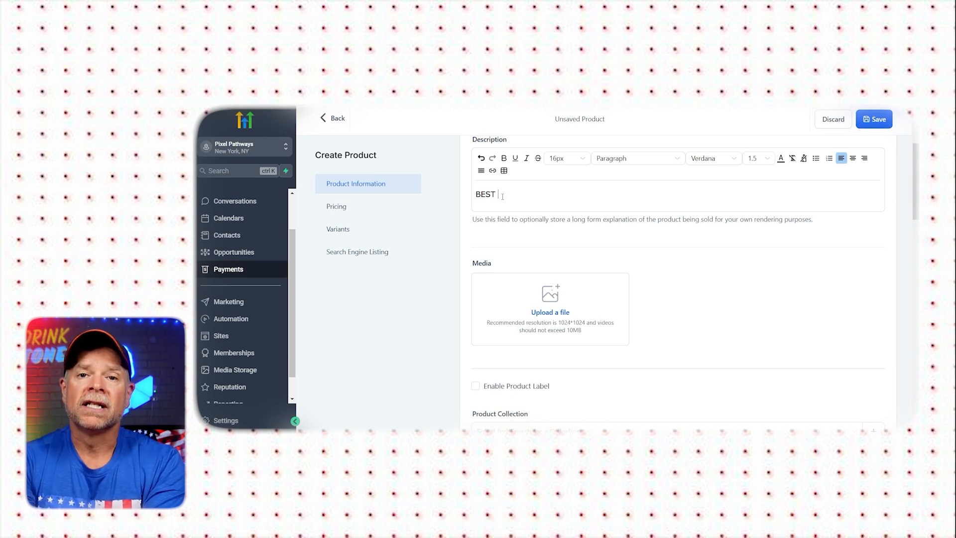
text(BIKE C)
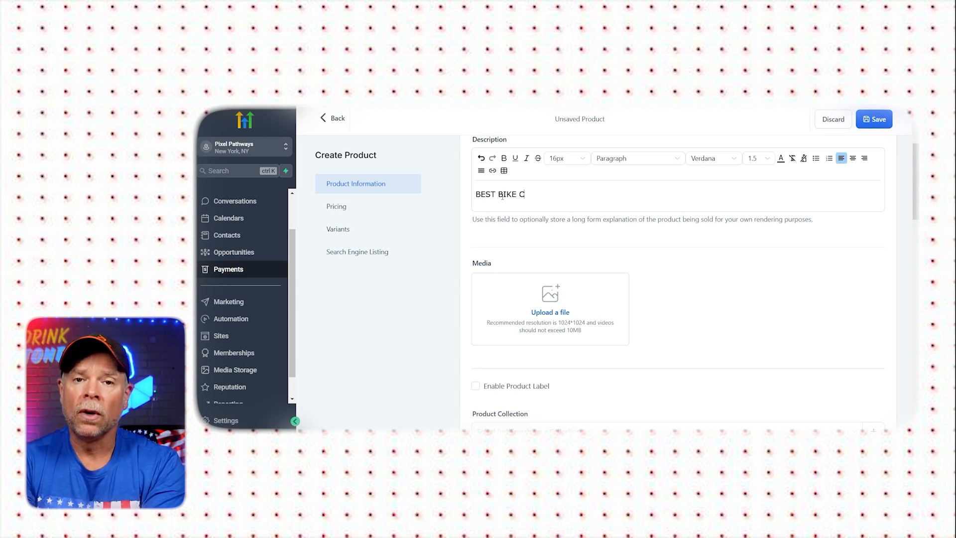
text(OVER)
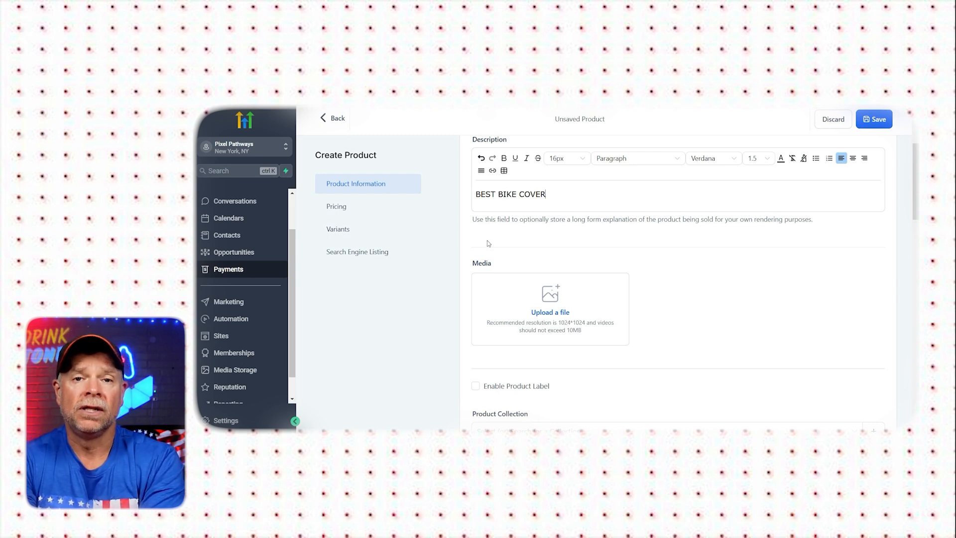
Enable the product label and check the available choices for the product collection
scroll(488, 243, down, 4)
click(476, 196)
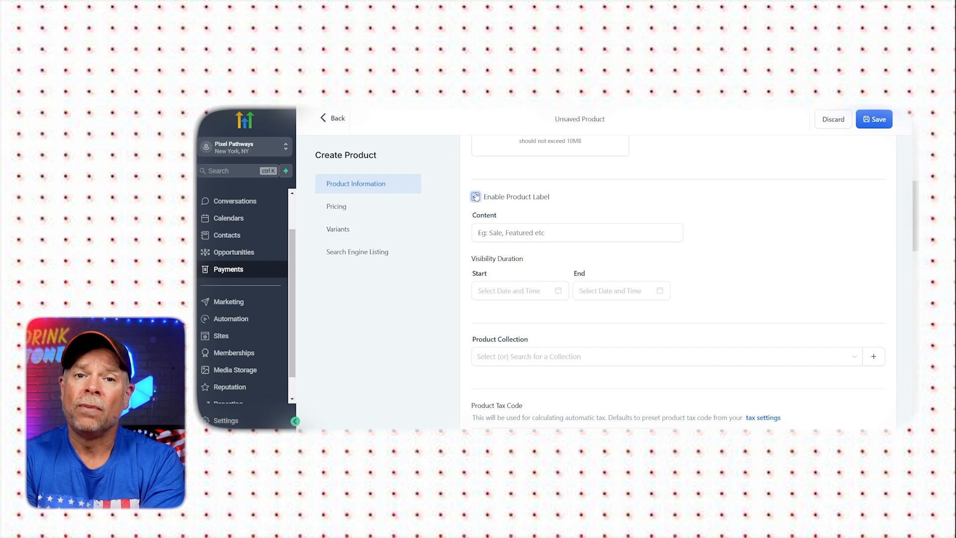
scroll(498, 224, down, 2)
click(541, 260)
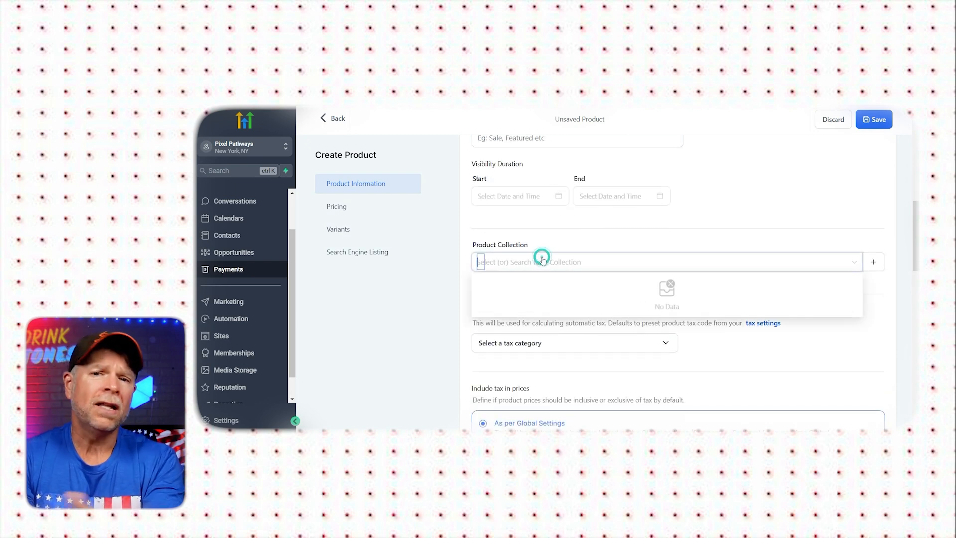
click(543, 261)
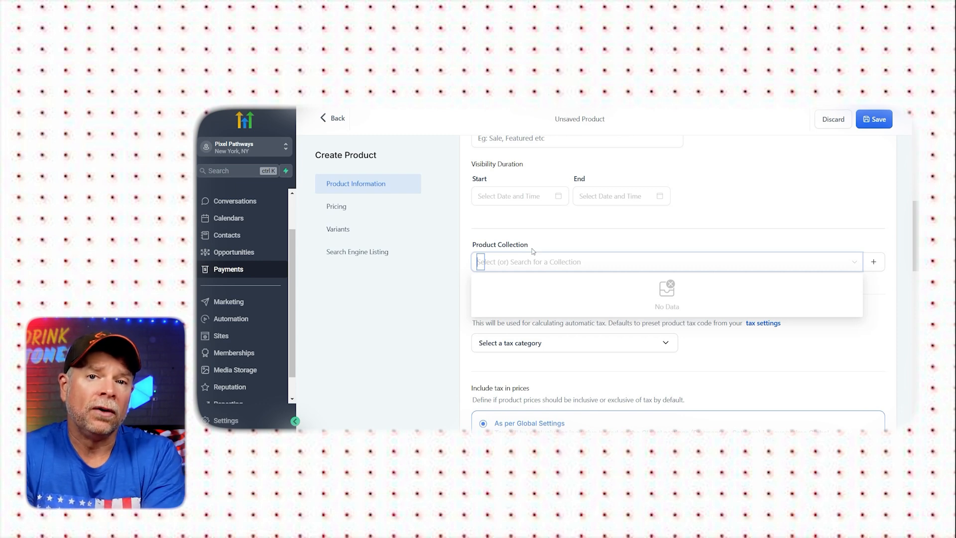
Examine the product's tax category, tax inclusion and tax rate options, down to the price settings
scroll(533, 252, down, 3)
click(515, 203)
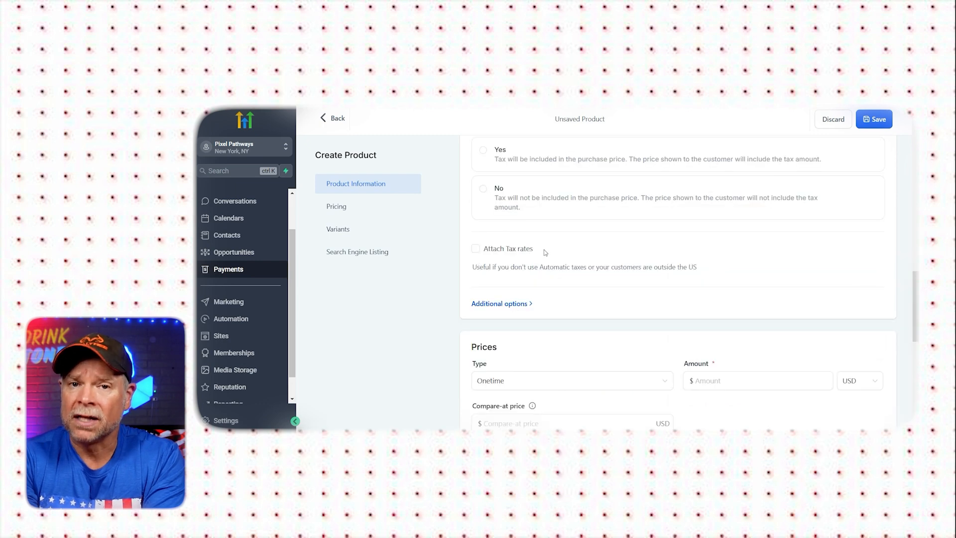
scroll(545, 253, up, 2)
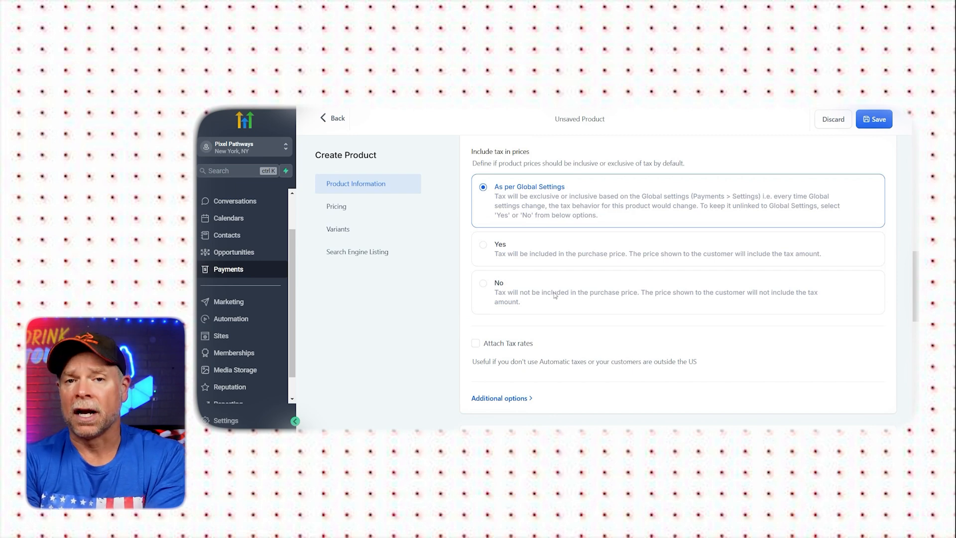
scroll(555, 294, down, 5)
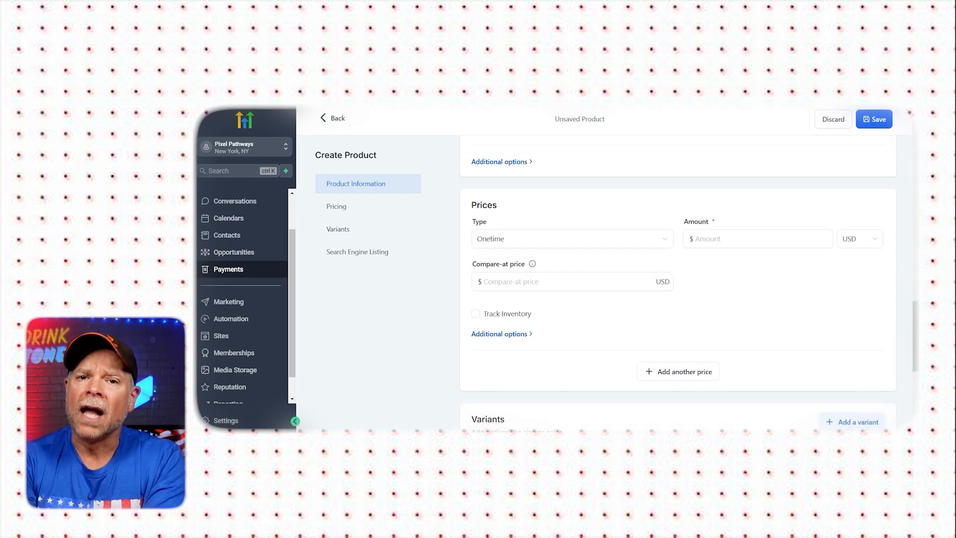
scroll(555, 337, down, 1)
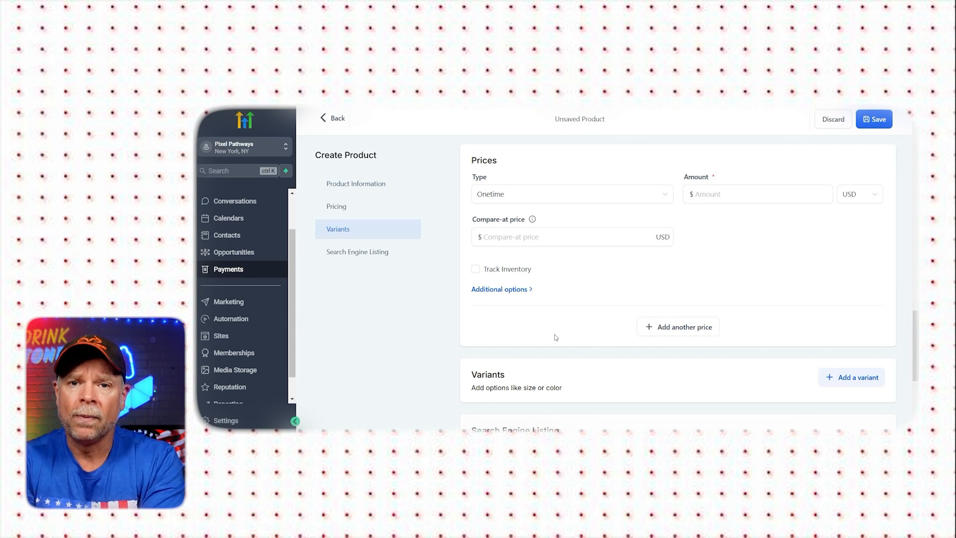
Check the price type choices and expand the additional options of the product's price
scroll(558, 299, up, 1)
click(565, 238)
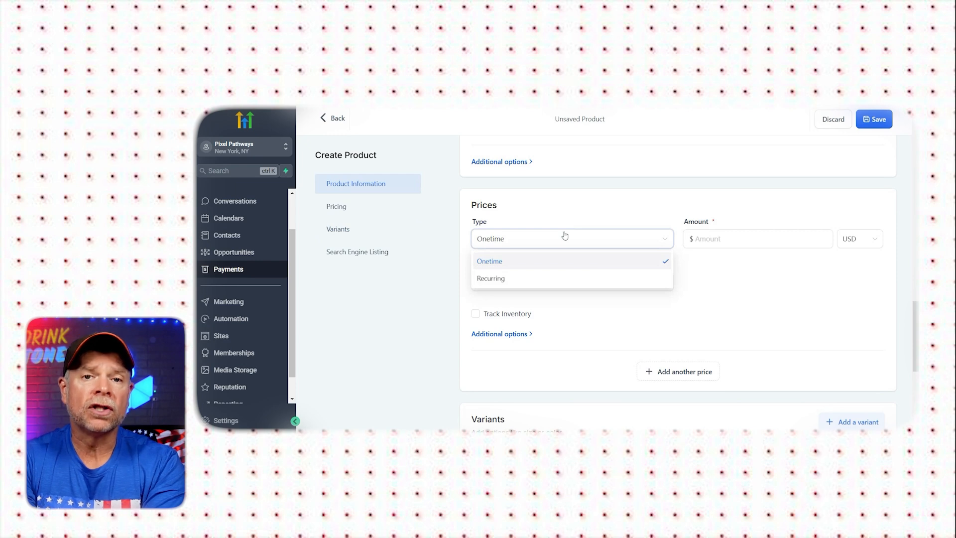
click(565, 236)
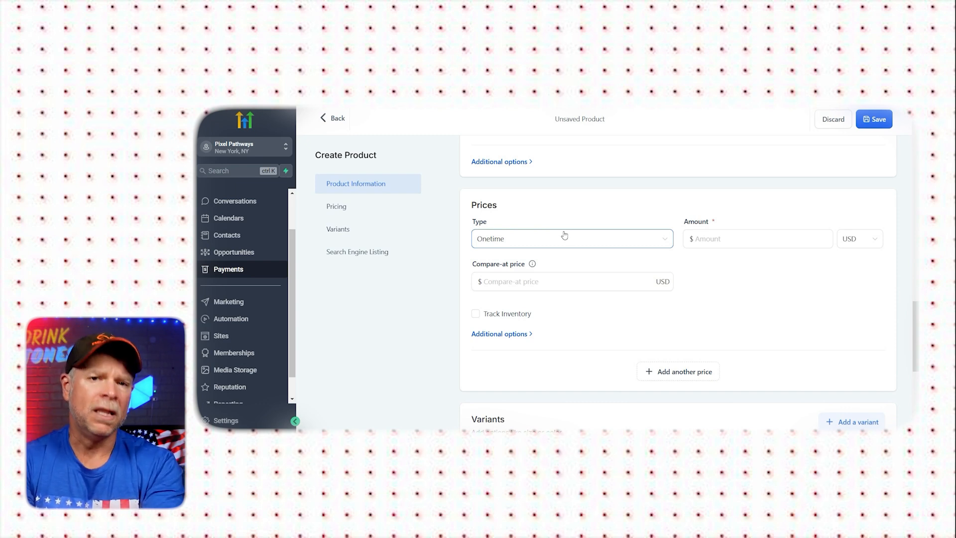
click(509, 335)
scroll(583, 327, down, 2)
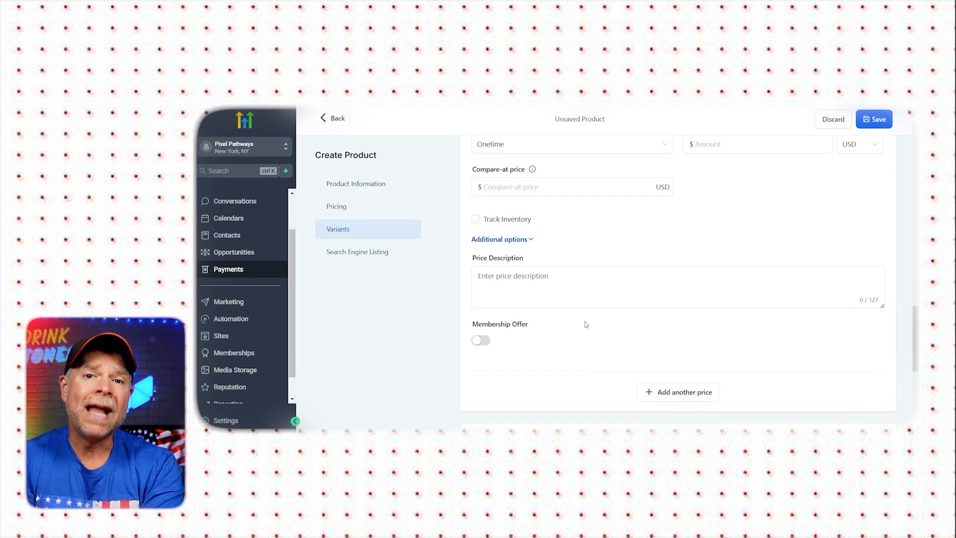
scroll(585, 324, down, 4)
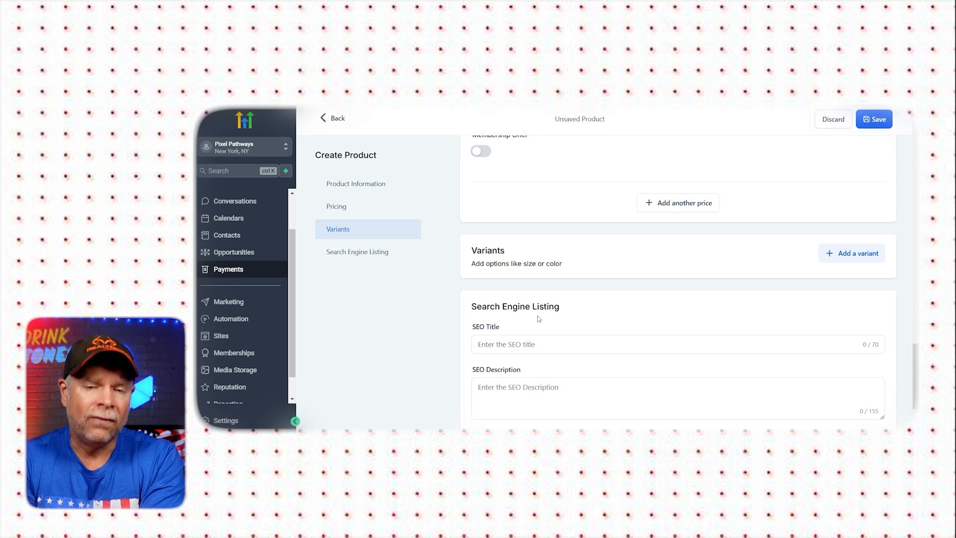
Add a new variant to the product and save the product
click(844, 255)
scroll(606, 248, up, 1)
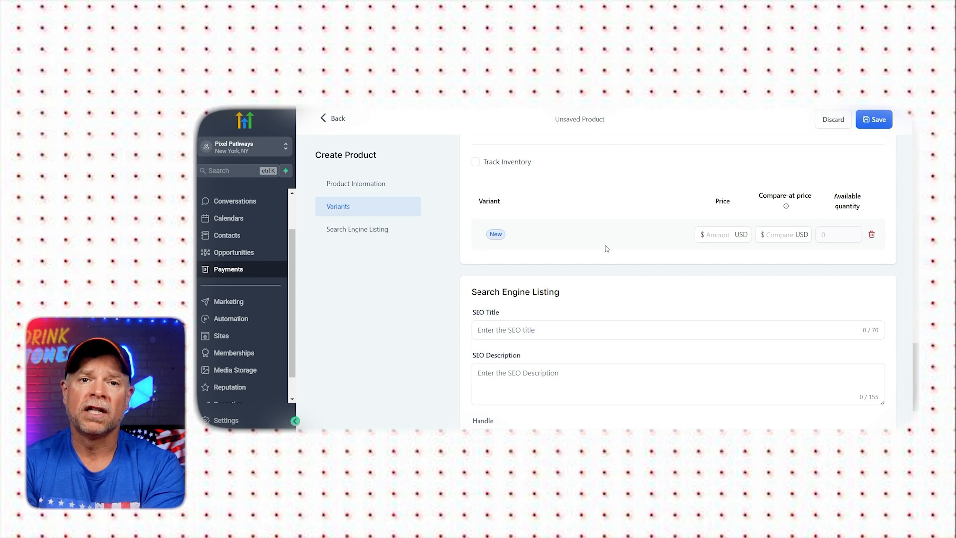
scroll(607, 248, down, 2)
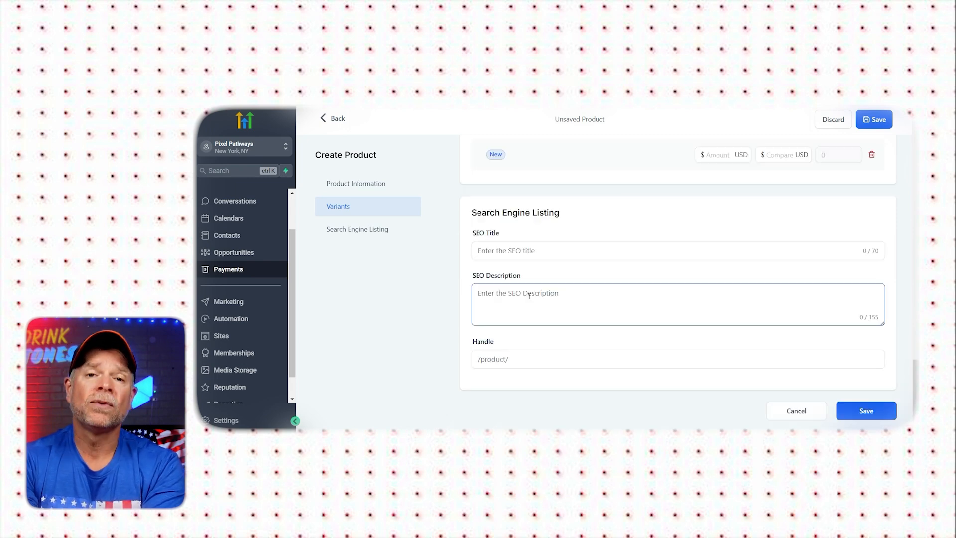
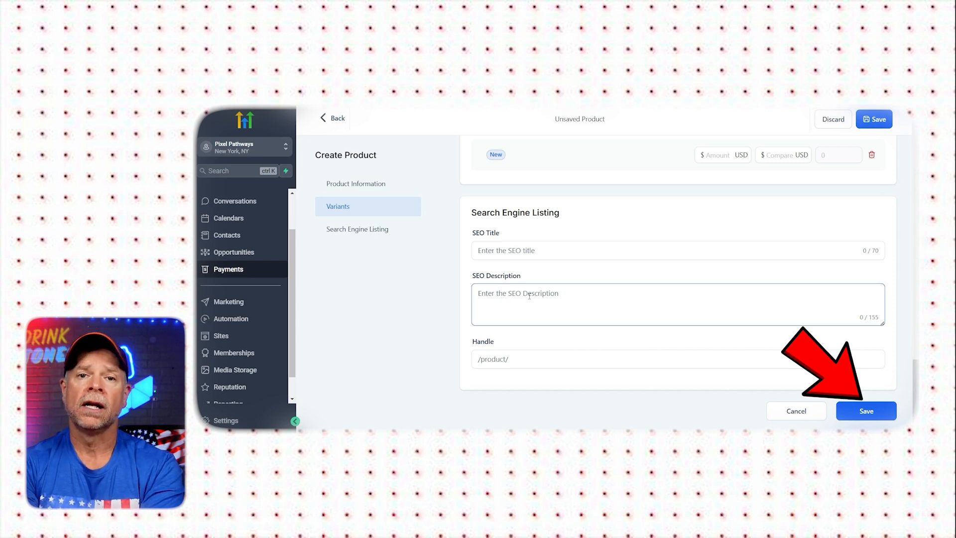
click(859, 408)
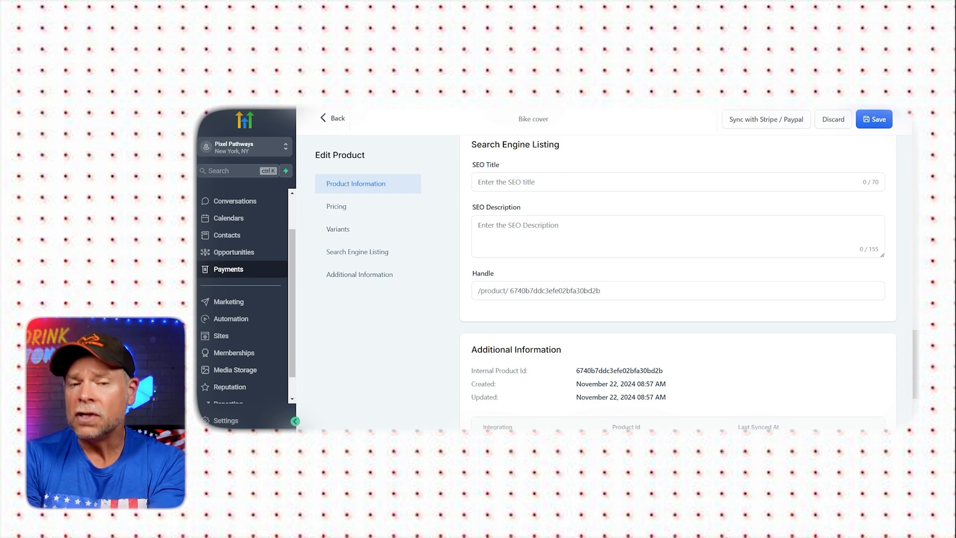
Open the Car Audio and Video Store from the Stores list in Sites, look over its pages, and go back
click(219, 336)
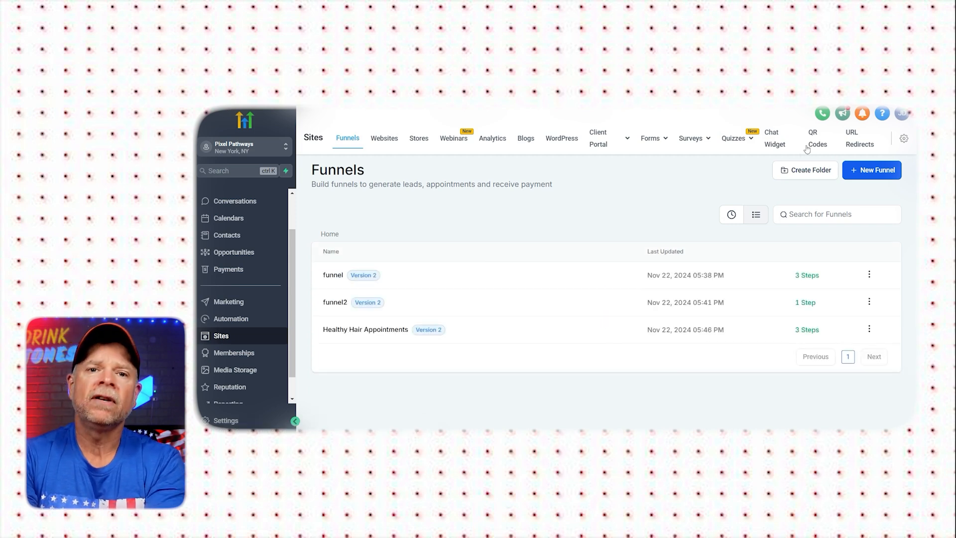
click(418, 138)
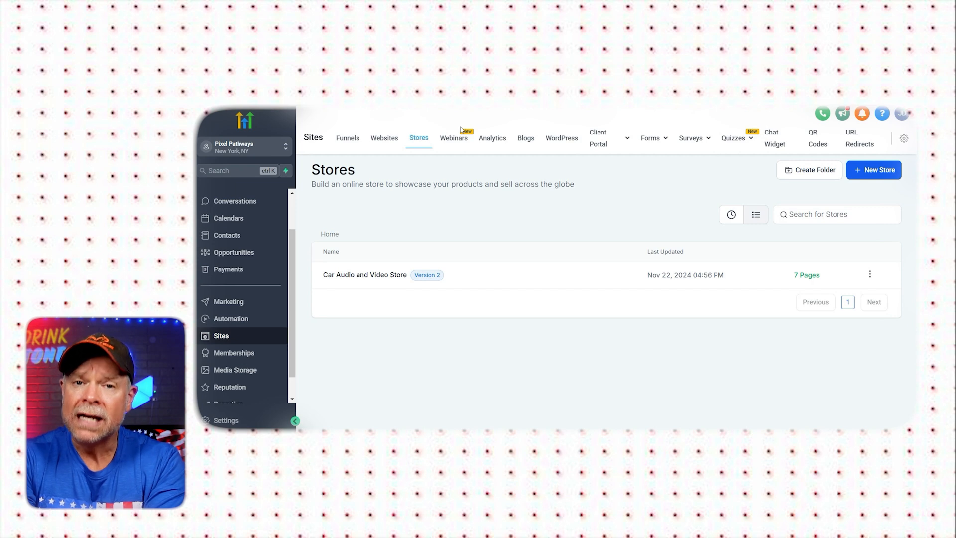
click(487, 275)
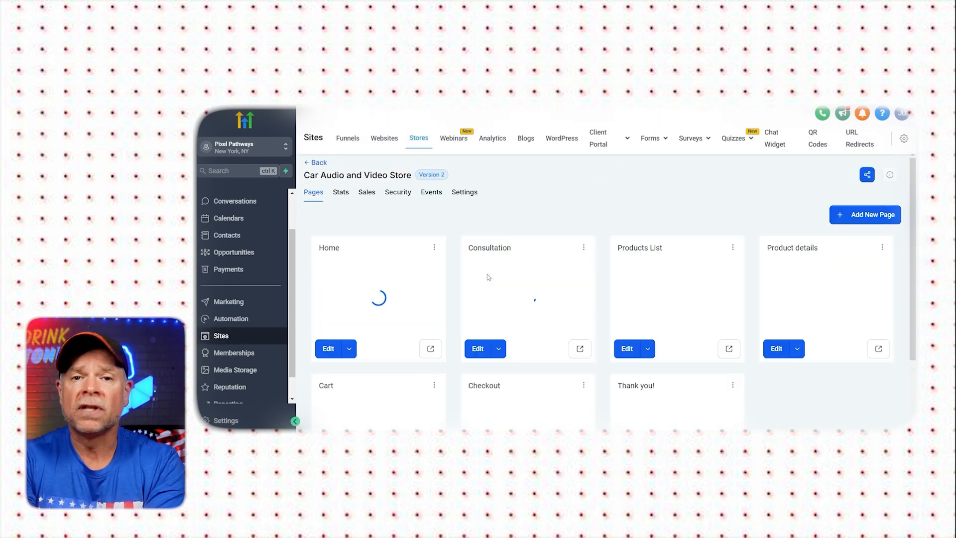
scroll(488, 277, down, 2)
scroll(487, 275, up, 2)
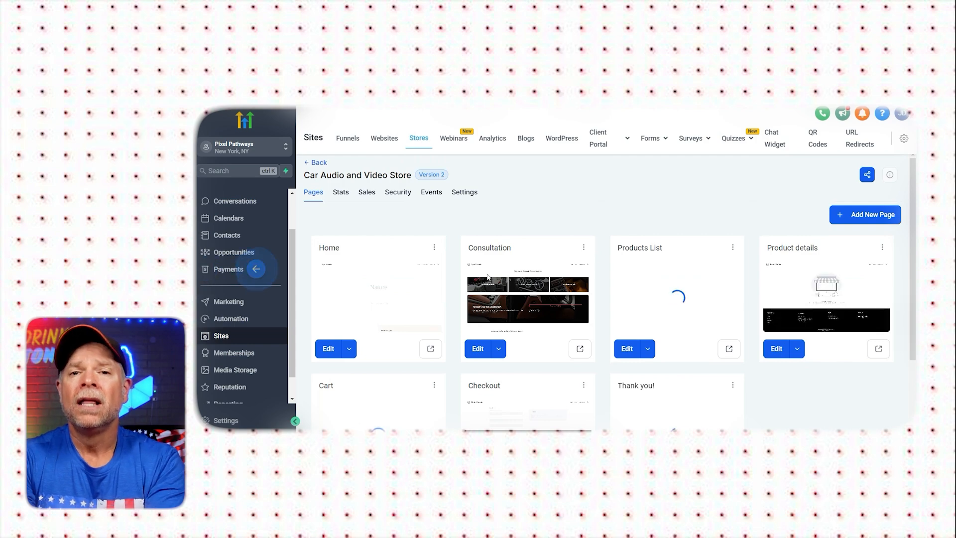
key(alt+Left)
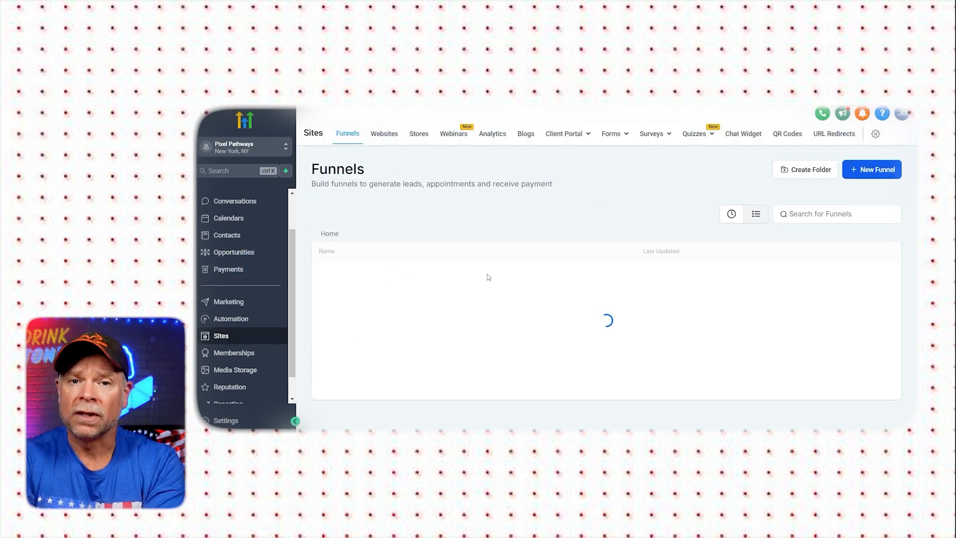